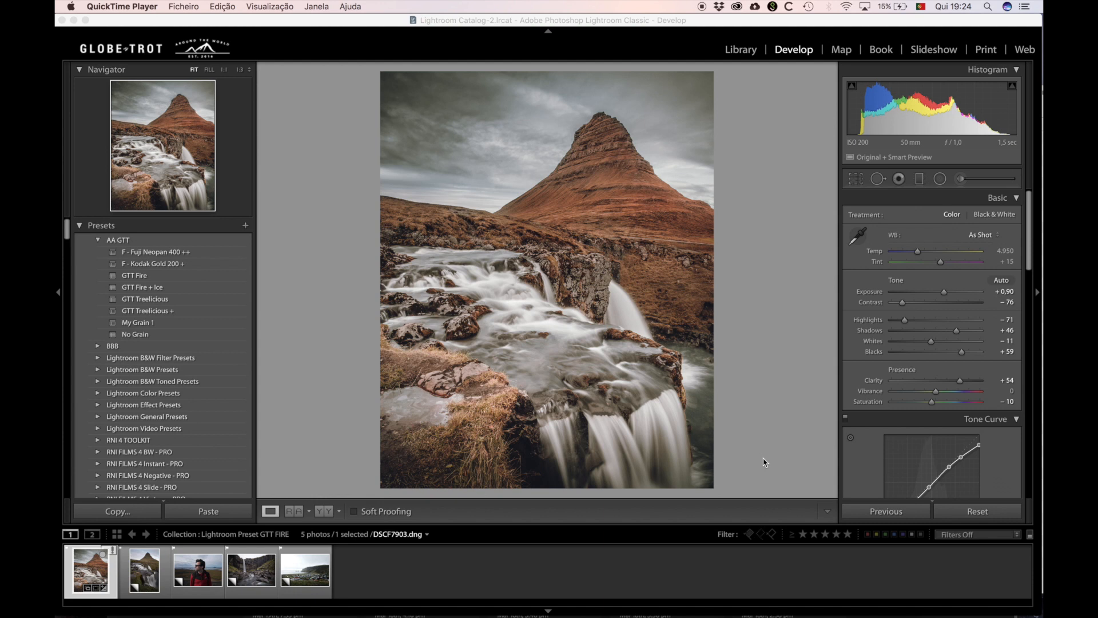
- Select the unedited waterfall copy DSCF7903.dng / Copiar 2, set its Exposure to +0.90 and apply the GTT Fire preset
left_click(141, 570)
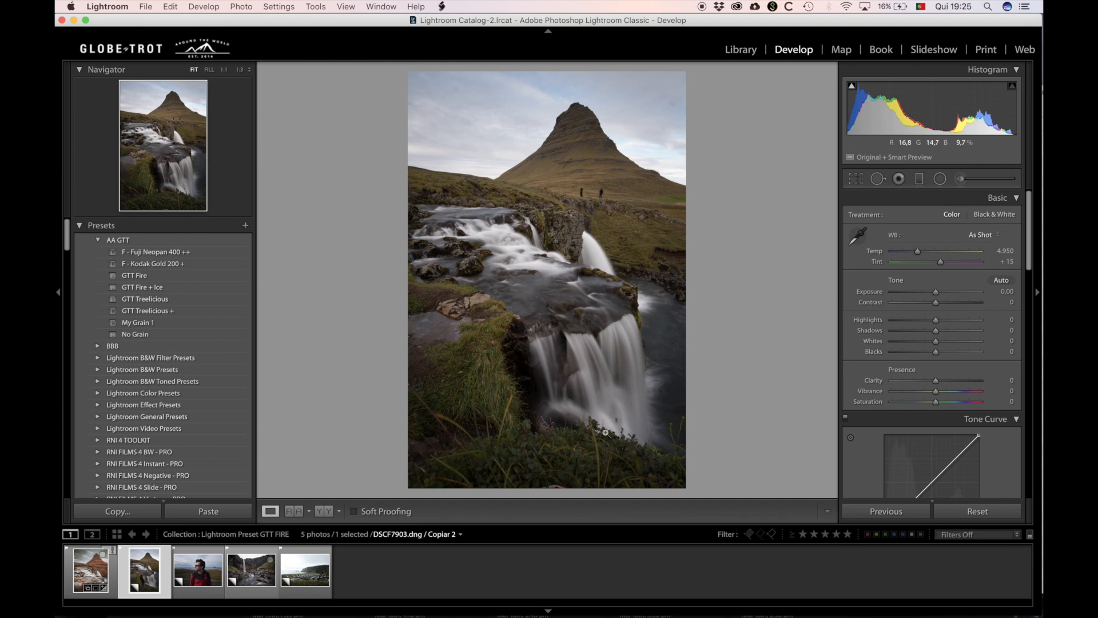
left_click(594, 196)
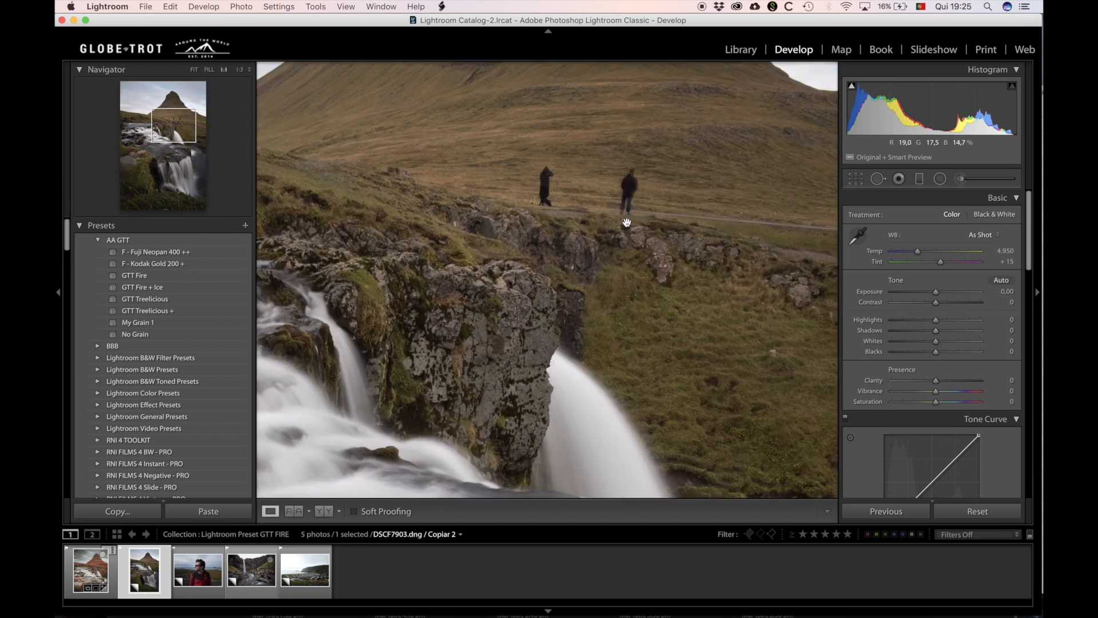
left_click(660, 265)
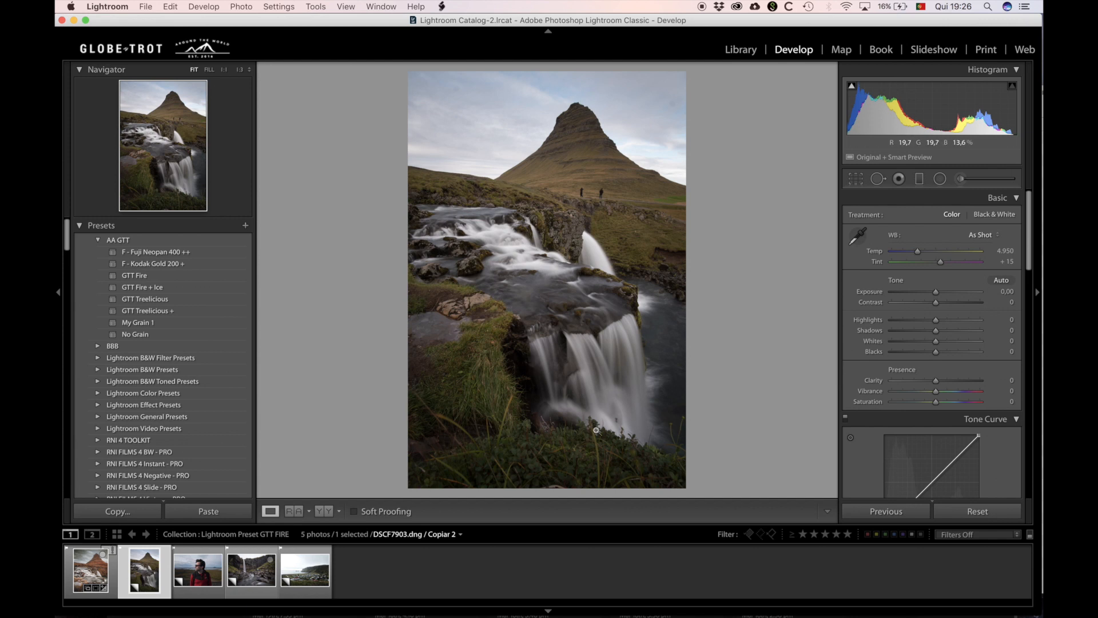
left_click_drag(936, 293, 946, 295)
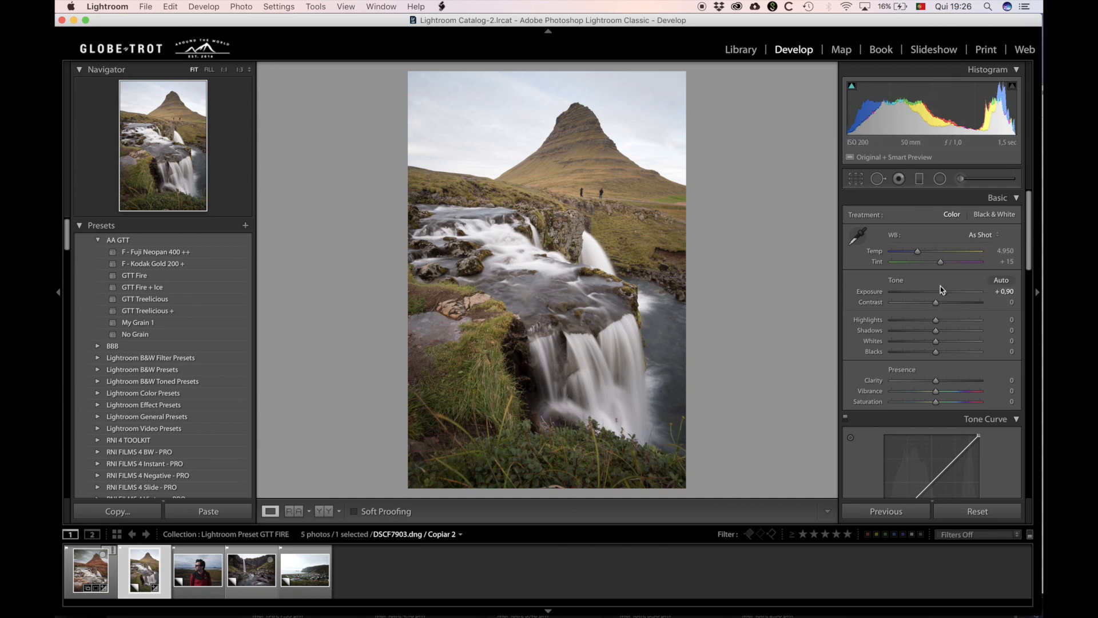
left_click(161, 276)
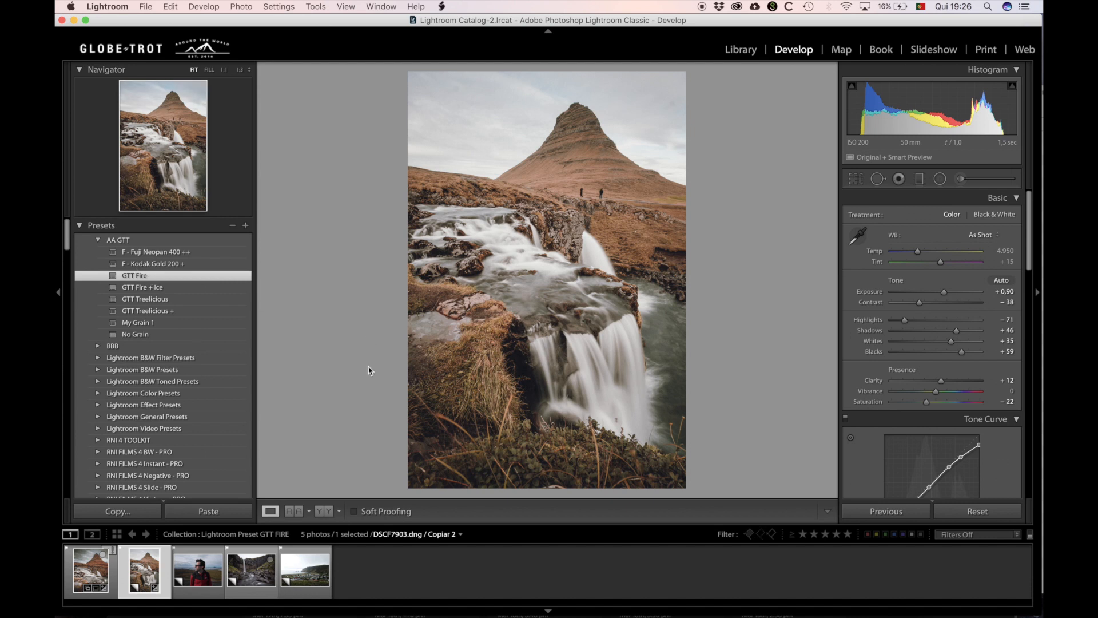
- Compare the preset copy with the finished DSCF7903.dng version and with its own unedited state
key("Left")
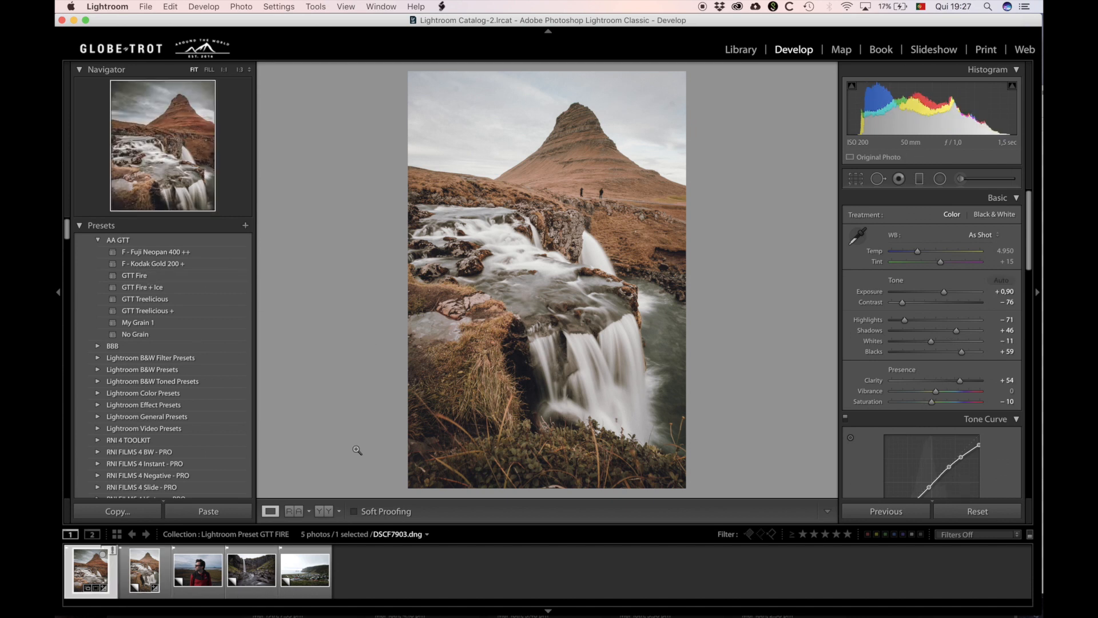
left_click(144, 564)
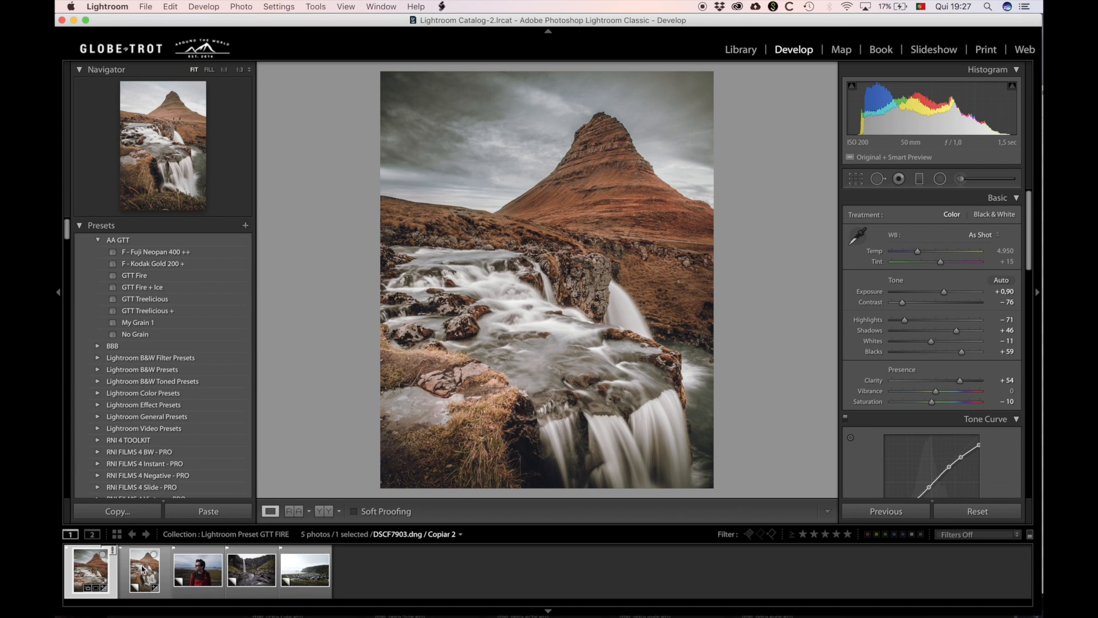
left_click(143, 567)
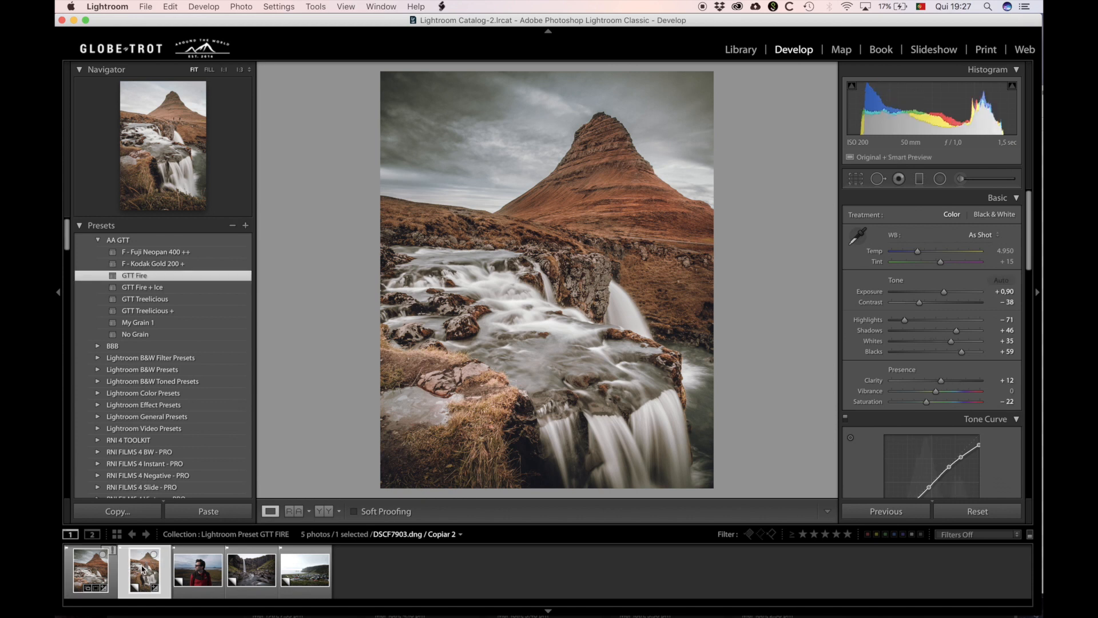
key("backslash")
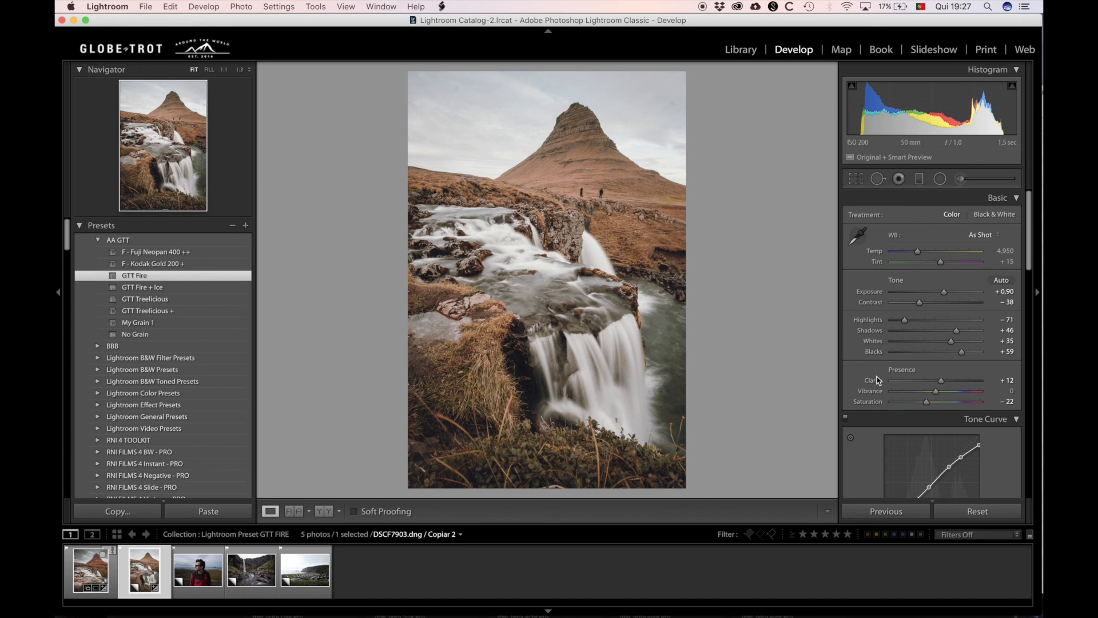
- Adjust the copy's basic settings to Whites -12, Clarity +56 and Saturation -10
mouse_move(953, 342)
left_mouse_down()
mouse_move(912, 345)
mouse_move(932, 342)
left_mouse_up()
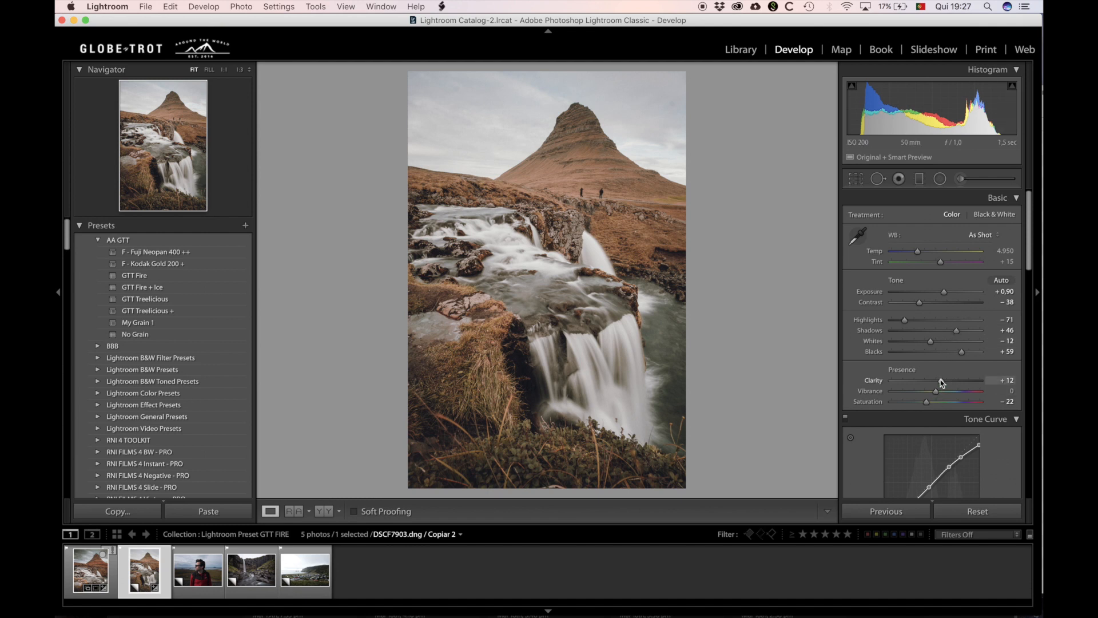
left_click_drag(942, 382, 961, 382)
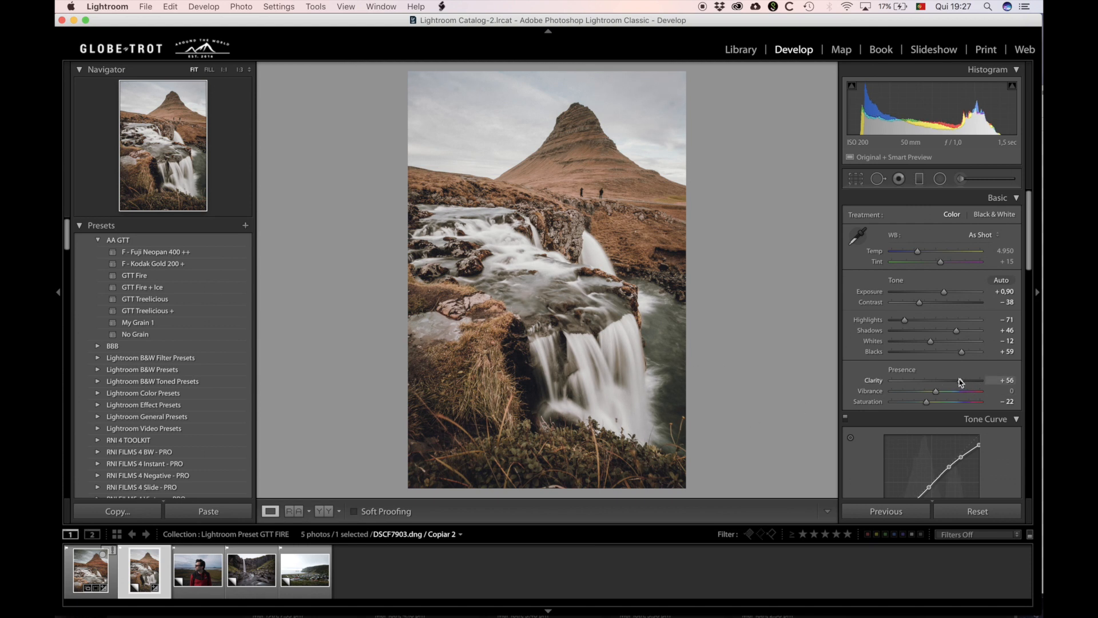
left_click_drag(926, 402, 933, 403)
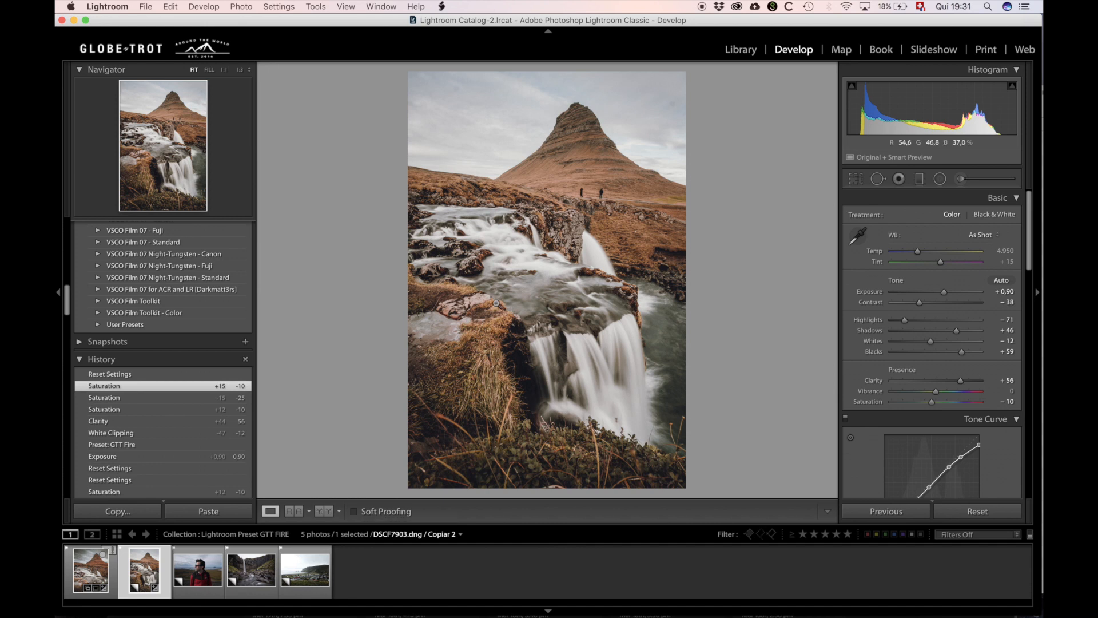
- Review the copy in a side-by-side before and after view, and compare it with the finished DSCF7903.dng version
key("y")
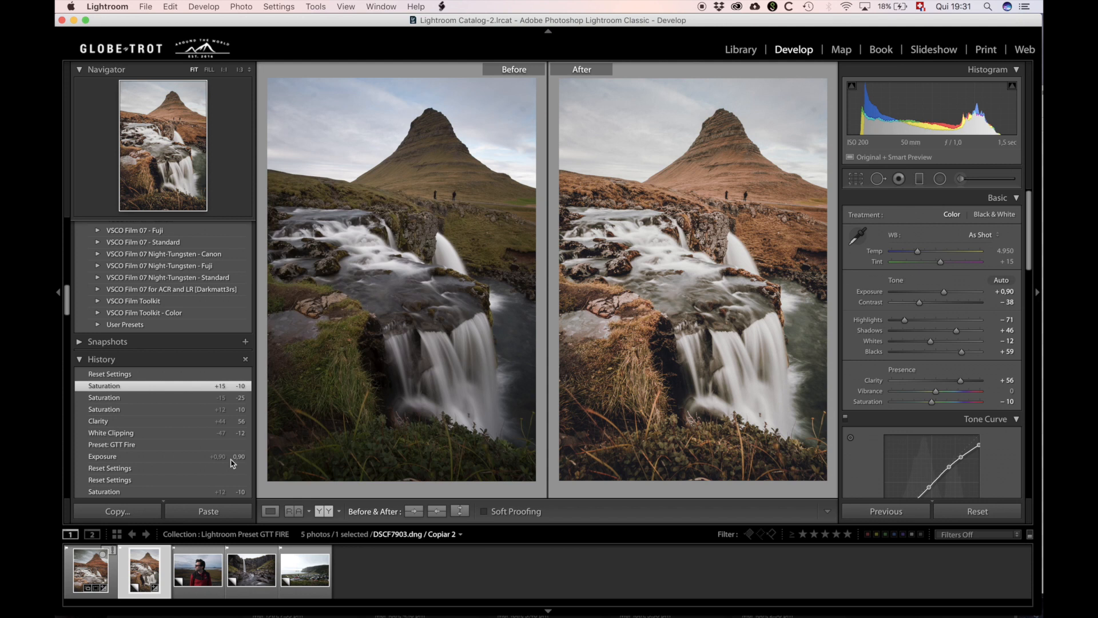
left_click(270, 511)
key("Left")
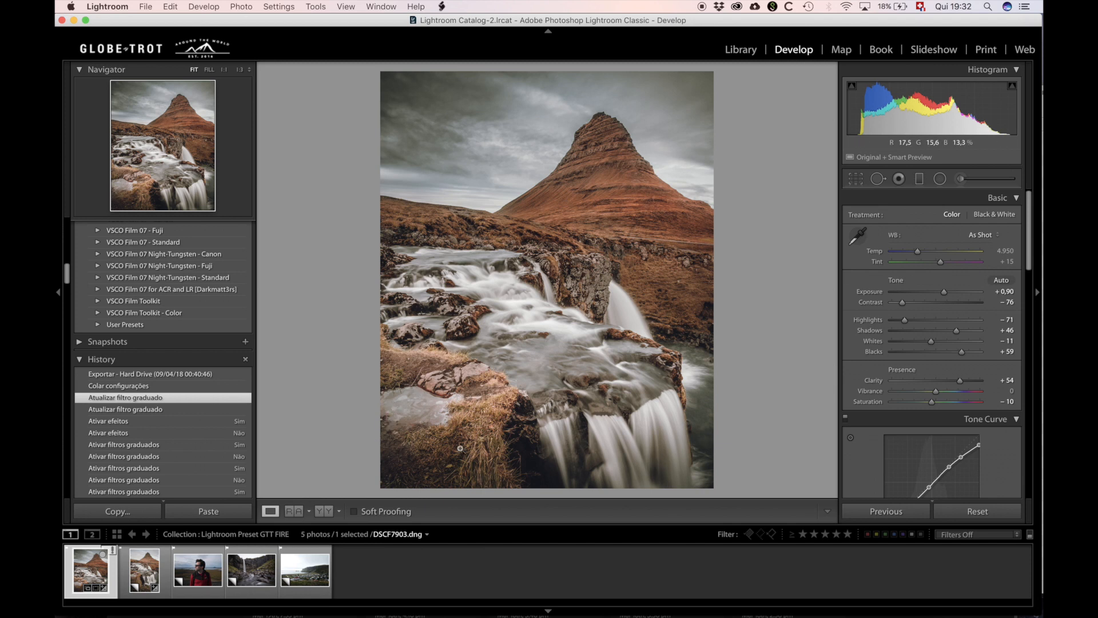
left_click(141, 569)
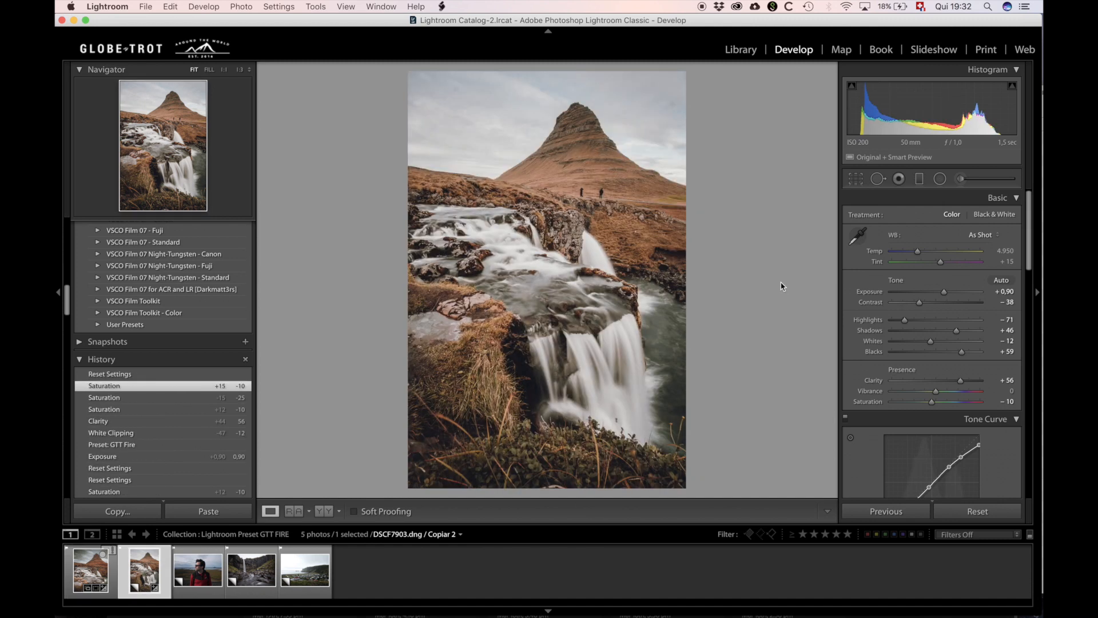
- Add a graduated filter from the mountain peak down past the waterfall's upper edge, with Saturation and Clarity reset to 0 and Exposure -1.87
left_click(920, 179)
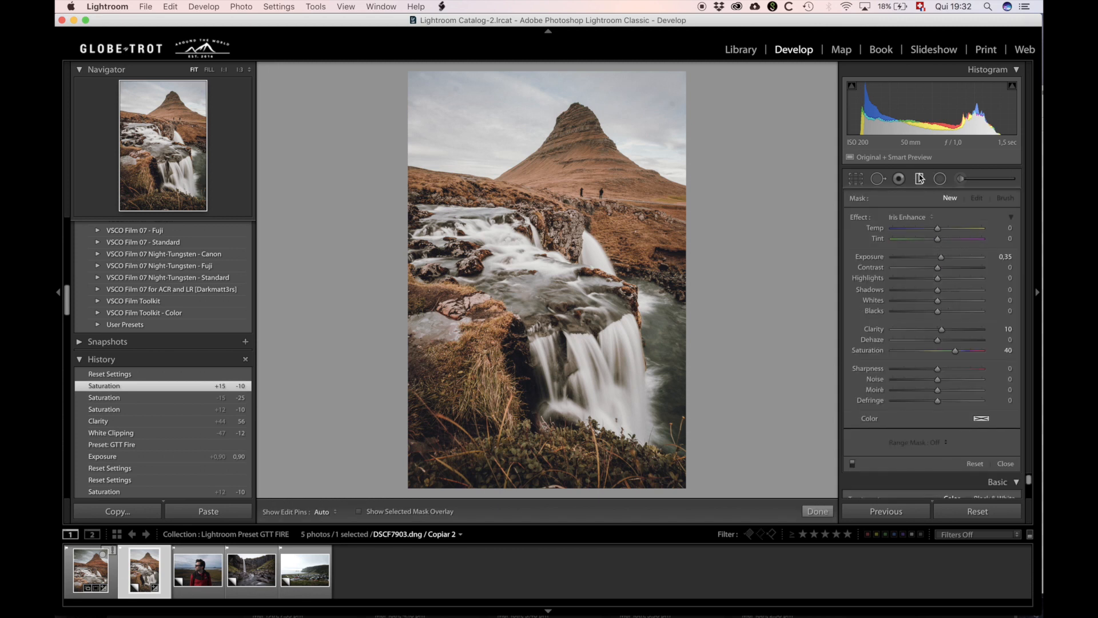
left_click_drag(560, 107, 558, 282)
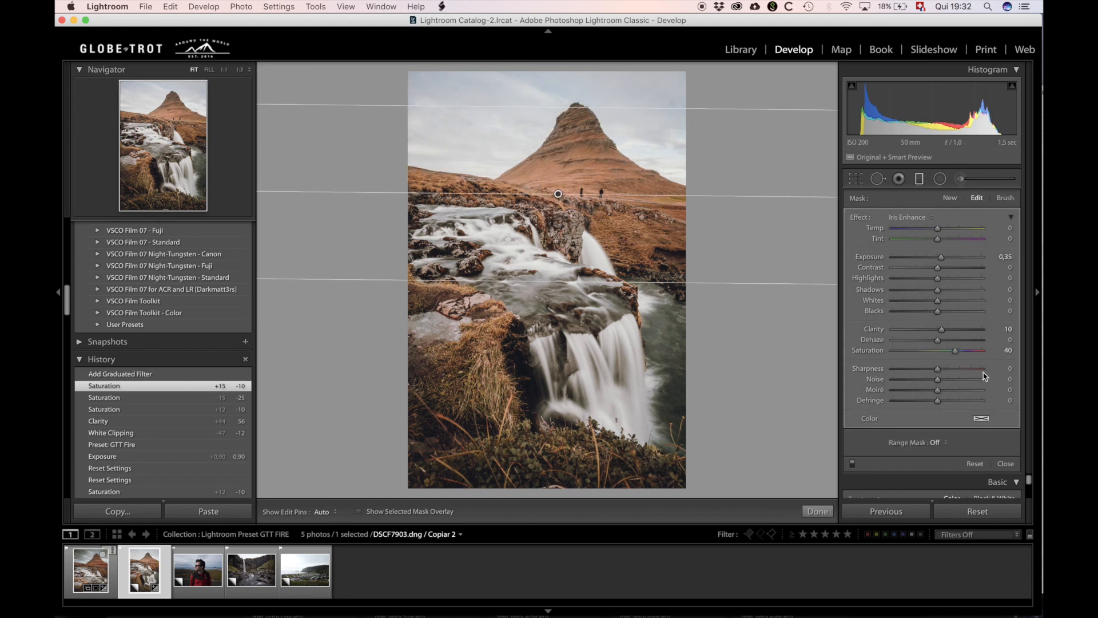
double_click(956, 350)
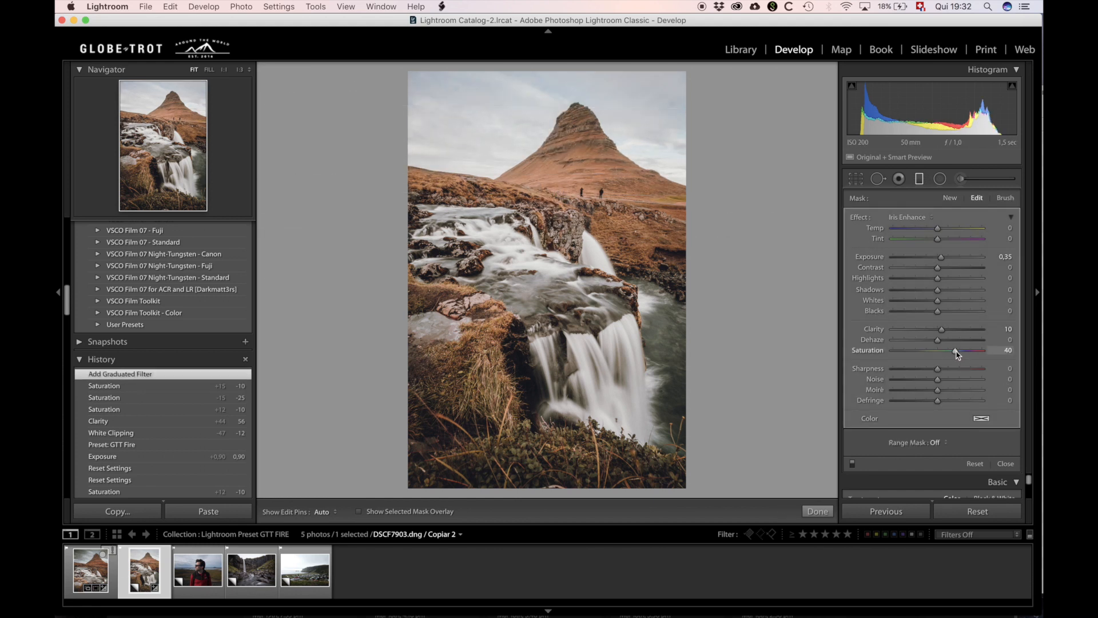
double_click(943, 330)
left_click_drag(941, 257, 920, 264)
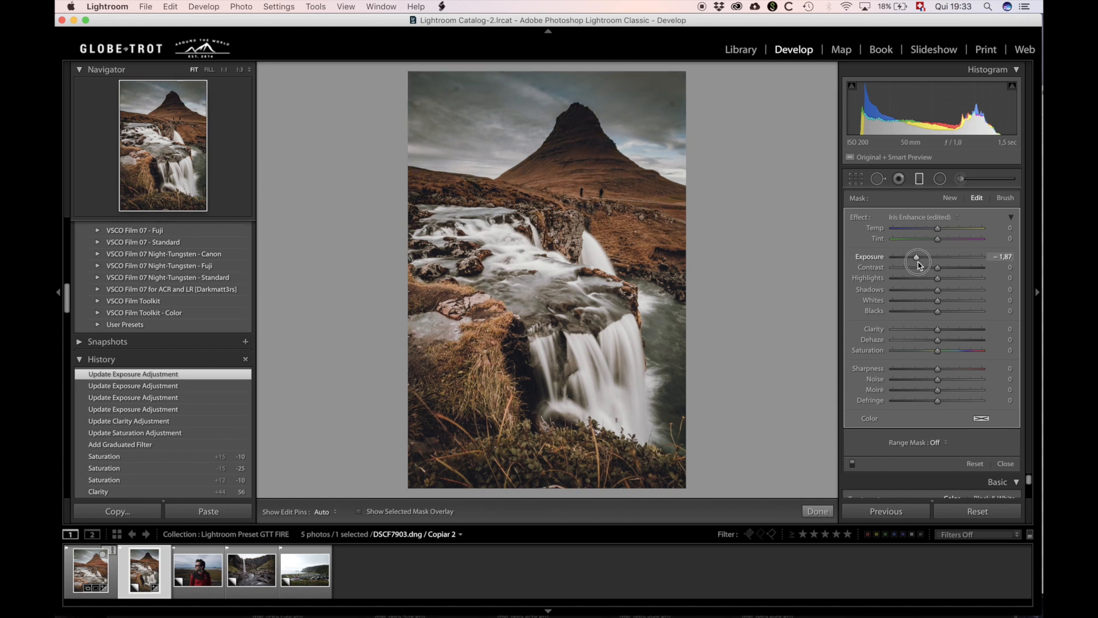
left_click(918, 264)
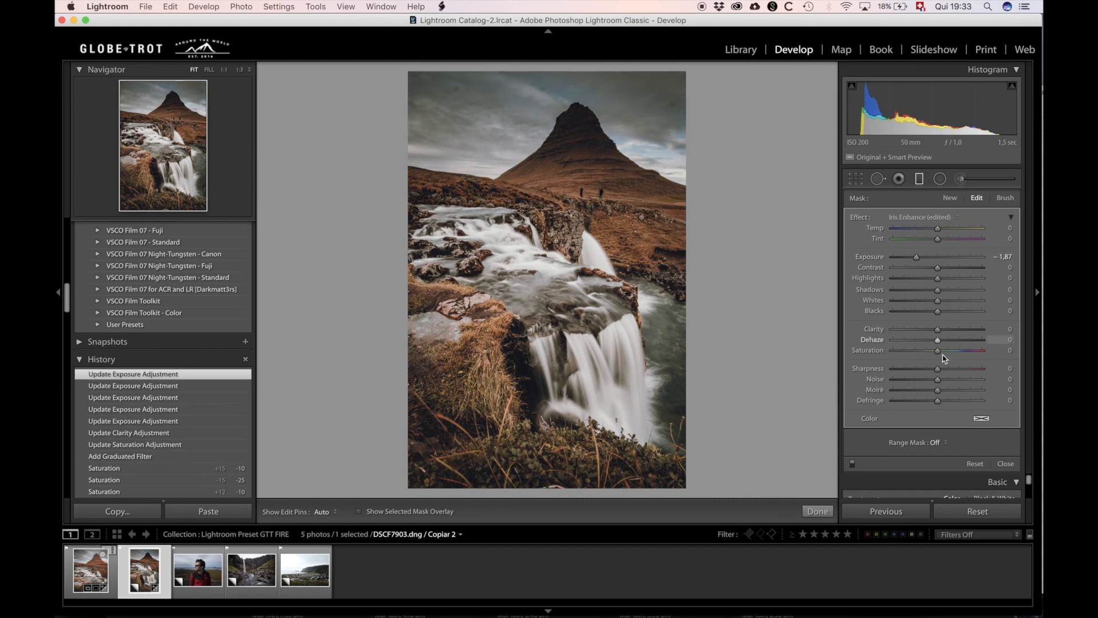
- Refine the graduated filter to Saturation -45, Clarity 58, Whites 41, Blacks -16 and Shadows -4, checking against the finished version
left_click_drag(941, 357, 914, 353)
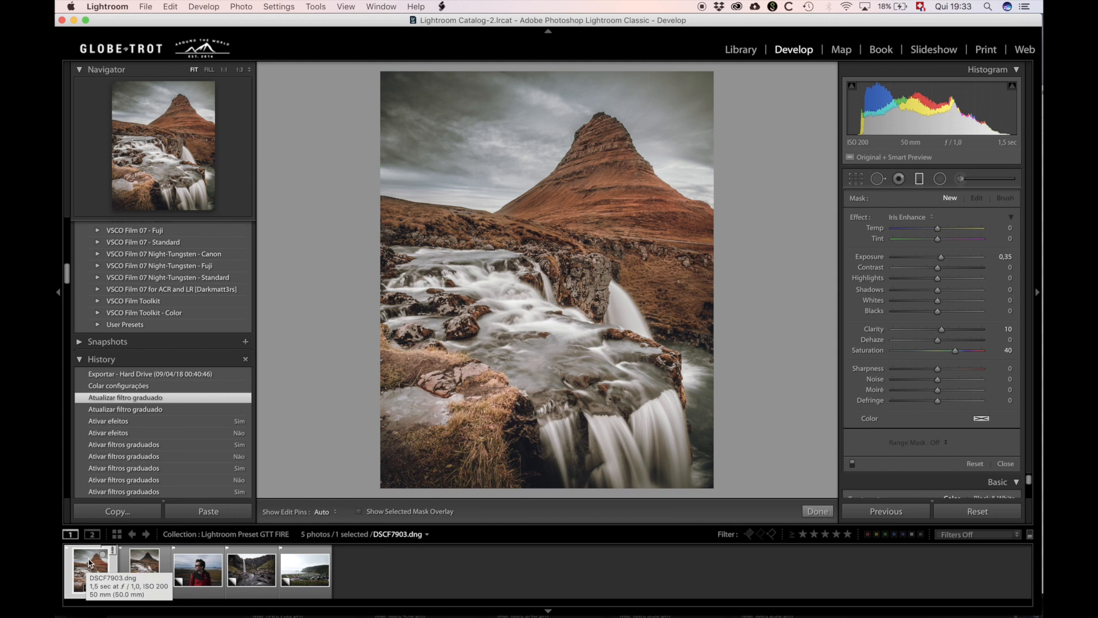
left_click(141, 566)
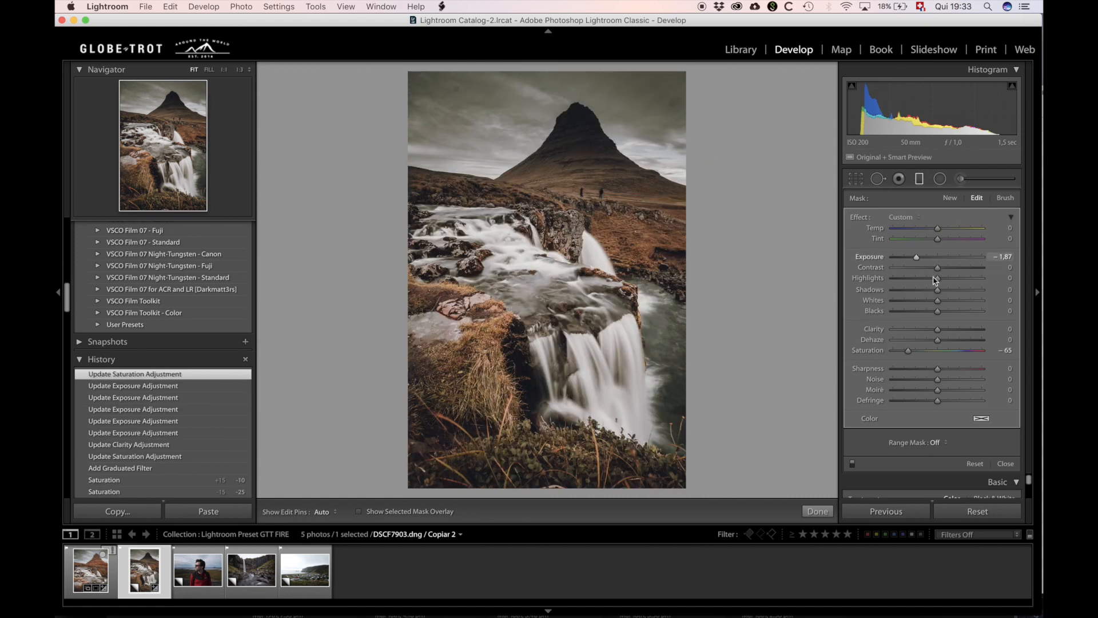
left_click_drag(909, 349, 934, 313)
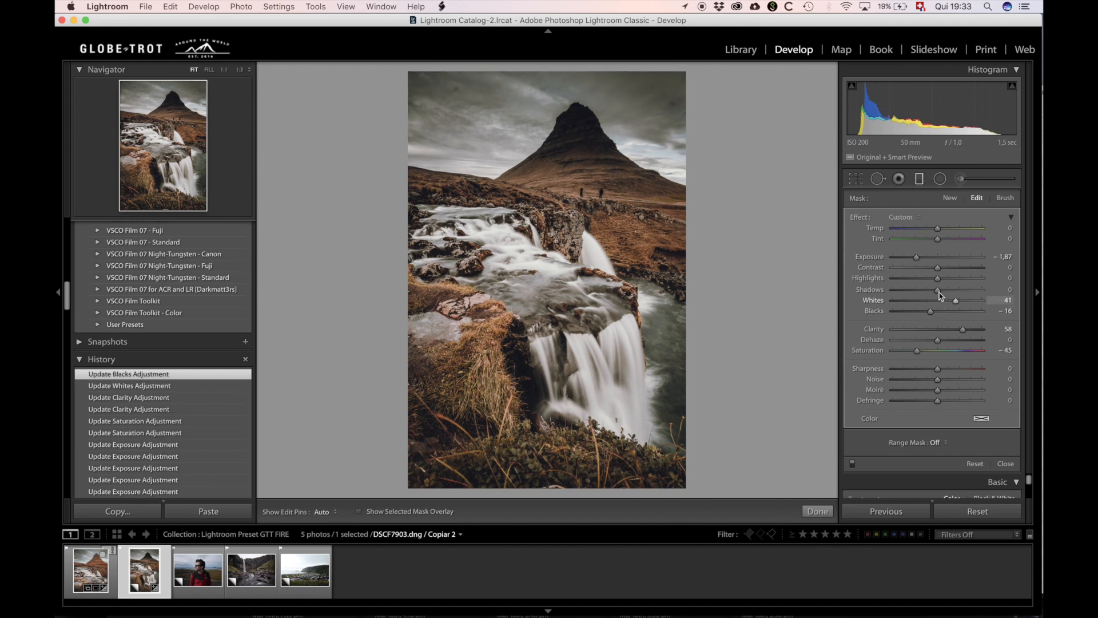
mouse_move(938, 291)
left_mouse_down()
mouse_move(961, 293)
mouse_move(936, 290)
left_mouse_up()
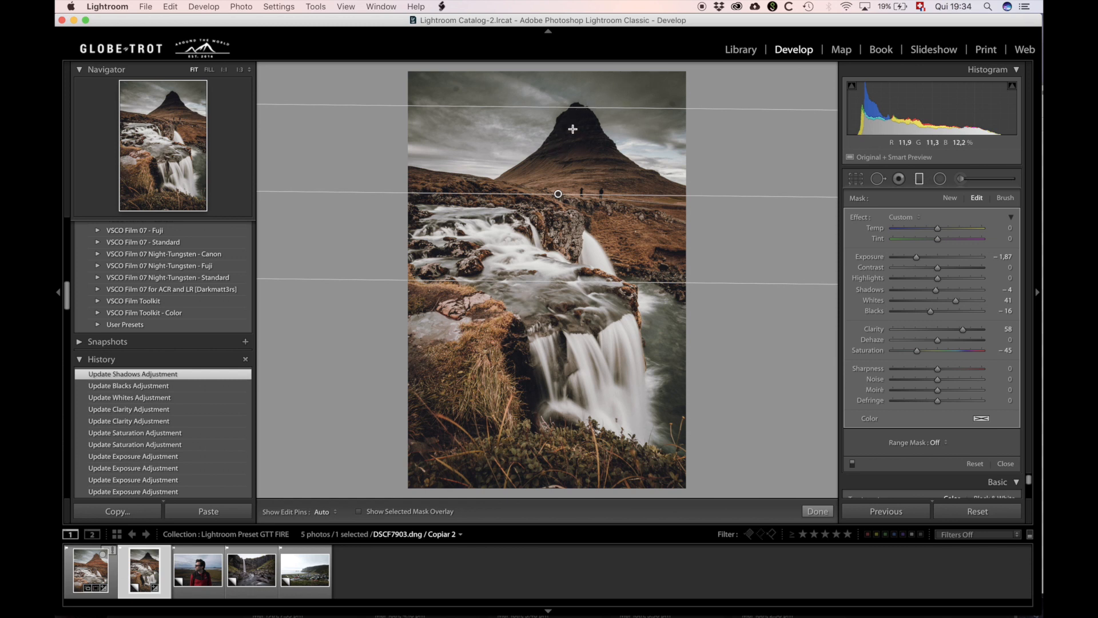
- Erase the graduated filter's effect from the mountain with the mask brush in Erase mode, using brush sizes 11 and 9
left_click(916, 187)
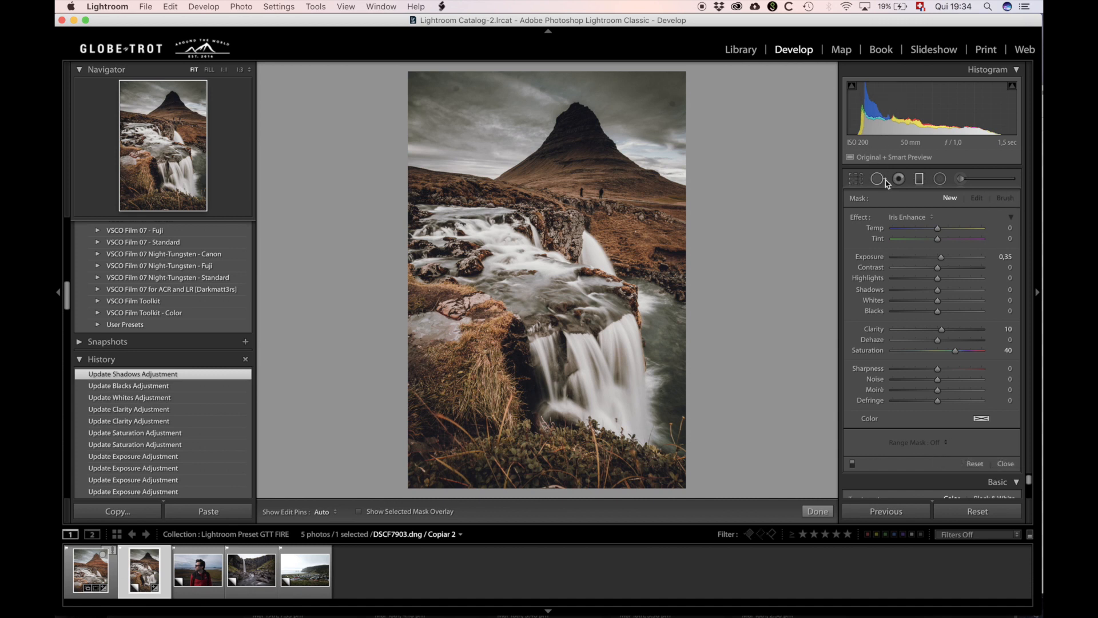
left_click(558, 195)
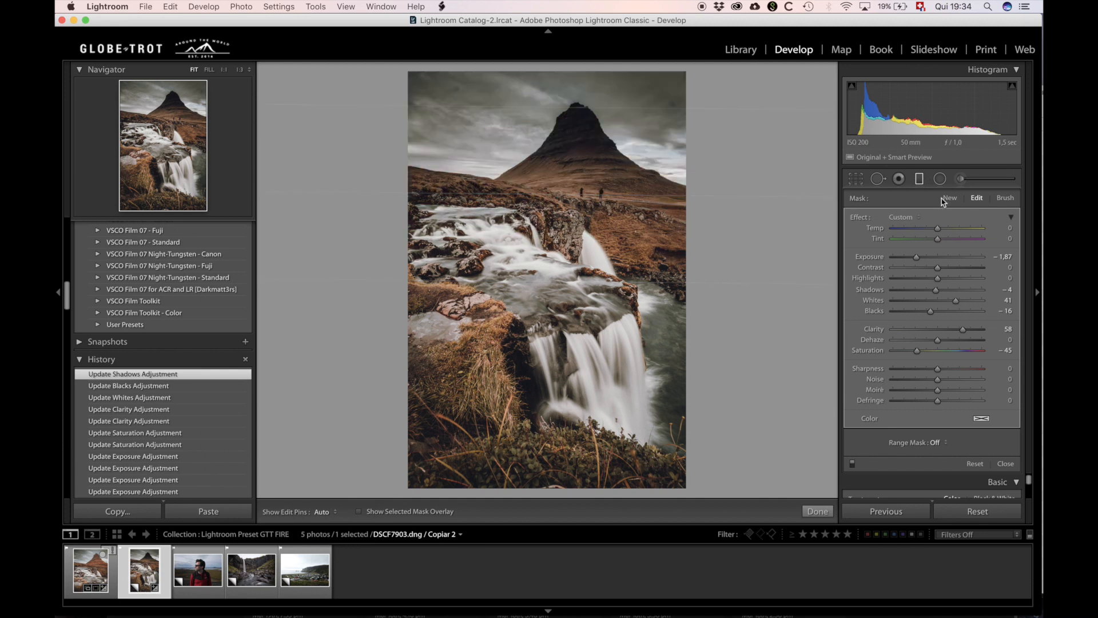
left_click(1011, 198)
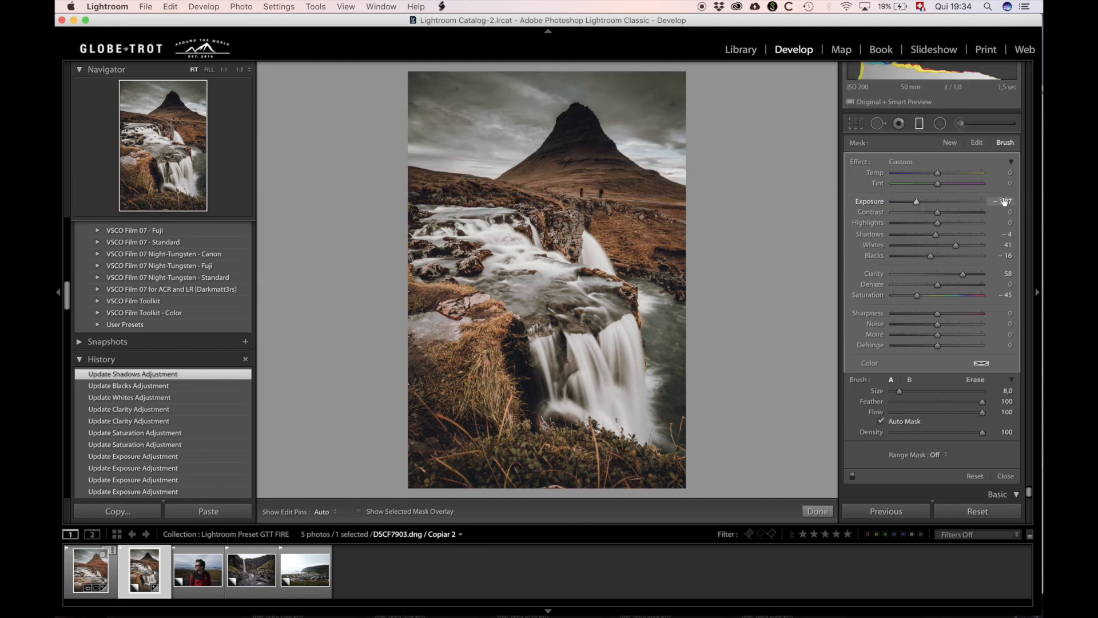
left_click(975, 379)
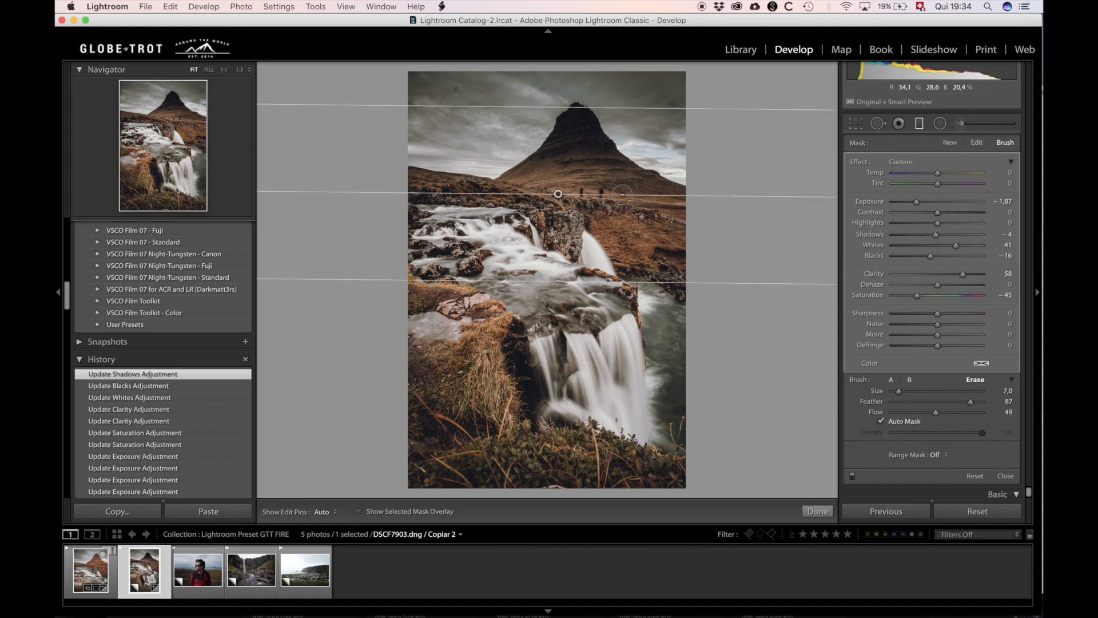
scroll(575, 152, "up", 4)
key("h")
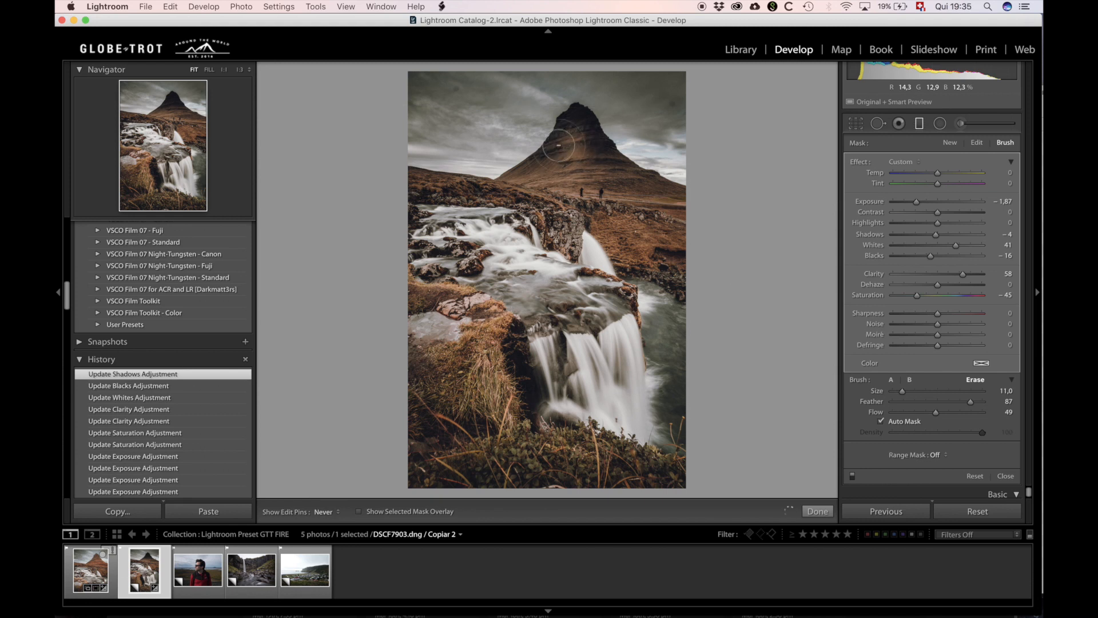
mouse_move(569, 138)
left_mouse_down()
mouse_move(577, 169)
mouse_move(579, 122)
mouse_move(605, 194)
mouse_move(594, 162)
mouse_move(626, 193)
mouse_move(596, 163)
mouse_move(704, 220)
mouse_move(606, 170)
mouse_move(593, 139)
mouse_move(610, 184)
mouse_move(586, 132)
mouse_move(579, 173)
mouse_move(574, 122)
left_mouse_up()
key("bracketleft")
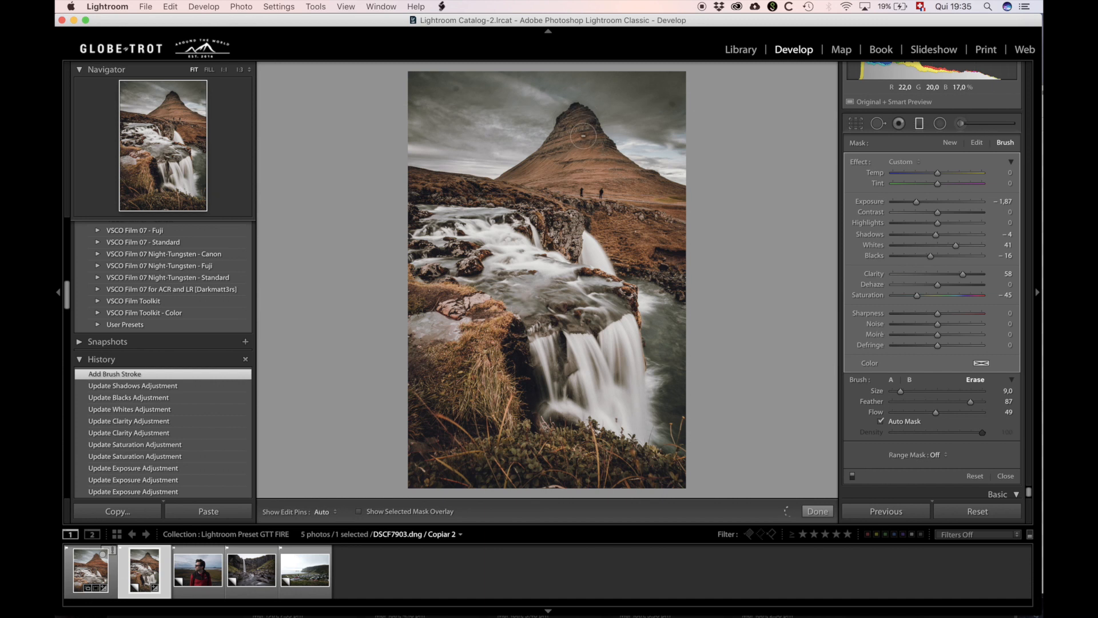
mouse_move(578, 133)
left_mouse_down()
mouse_move(578, 124)
mouse_move(594, 152)
left_mouse_up()
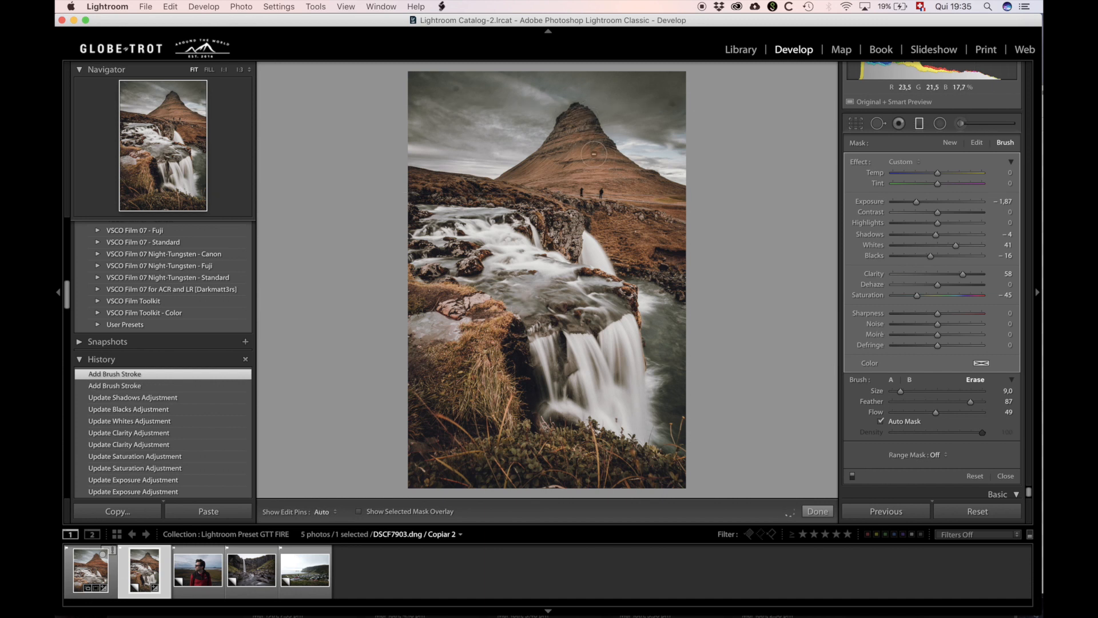
- Show the selected mask overlay and erase the graduated filter from the land and rocks below the mountain with a larger Erase brush
left_click(358, 512)
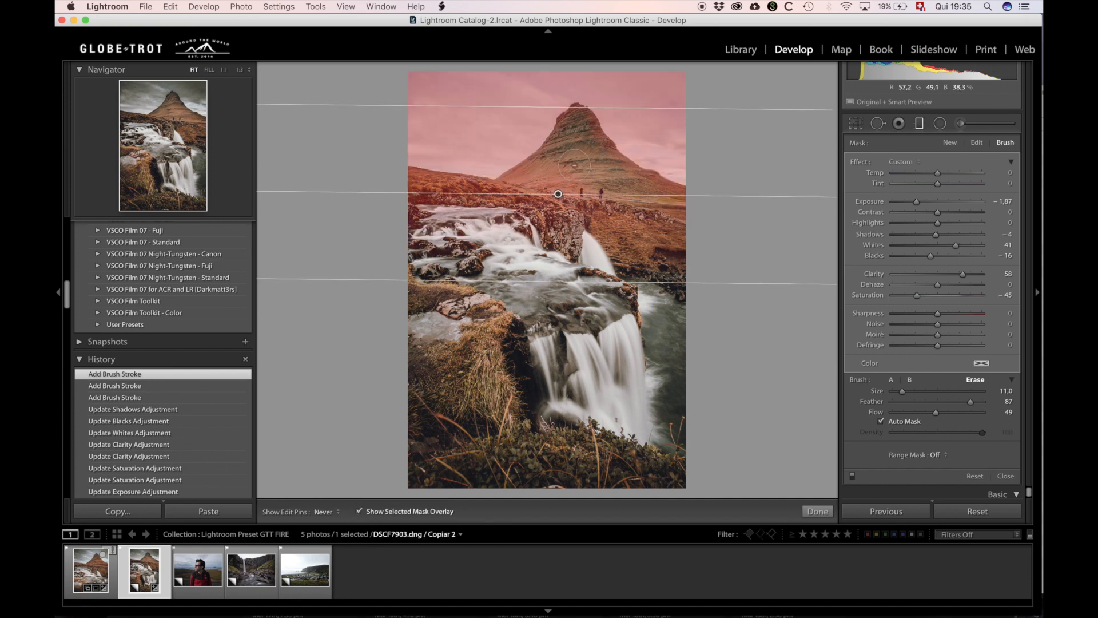
key("h")
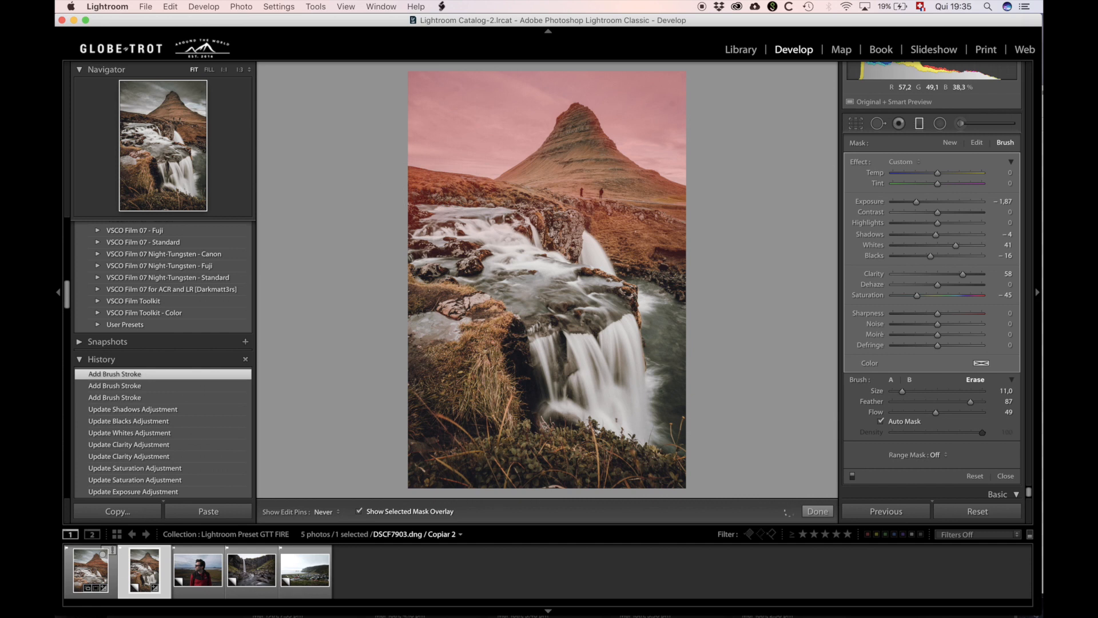
mouse_move(400, 196)
left_mouse_down()
mouse_move(426, 222)
mouse_move(429, 202)
left_mouse_up()
scroll(413, 213, "up", 4)
scroll(413, 203, "down", 2)
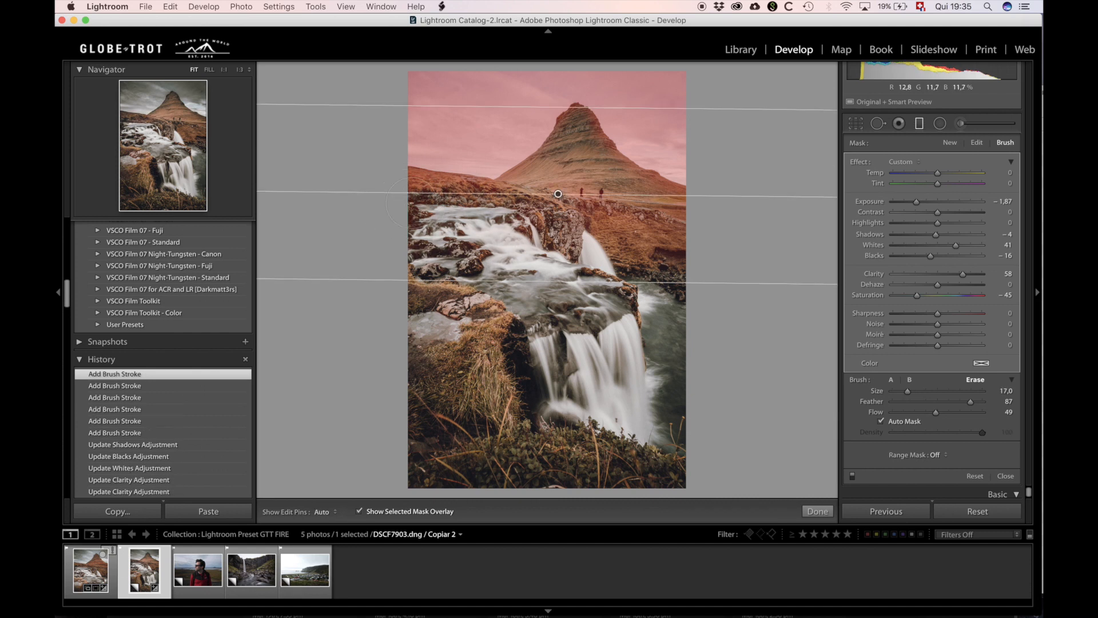
scroll(413, 197, "down", 1)
mouse_move(461, 209)
left_mouse_down()
mouse_move(426, 195)
mouse_move(599, 222)
left_mouse_up()
key("h")
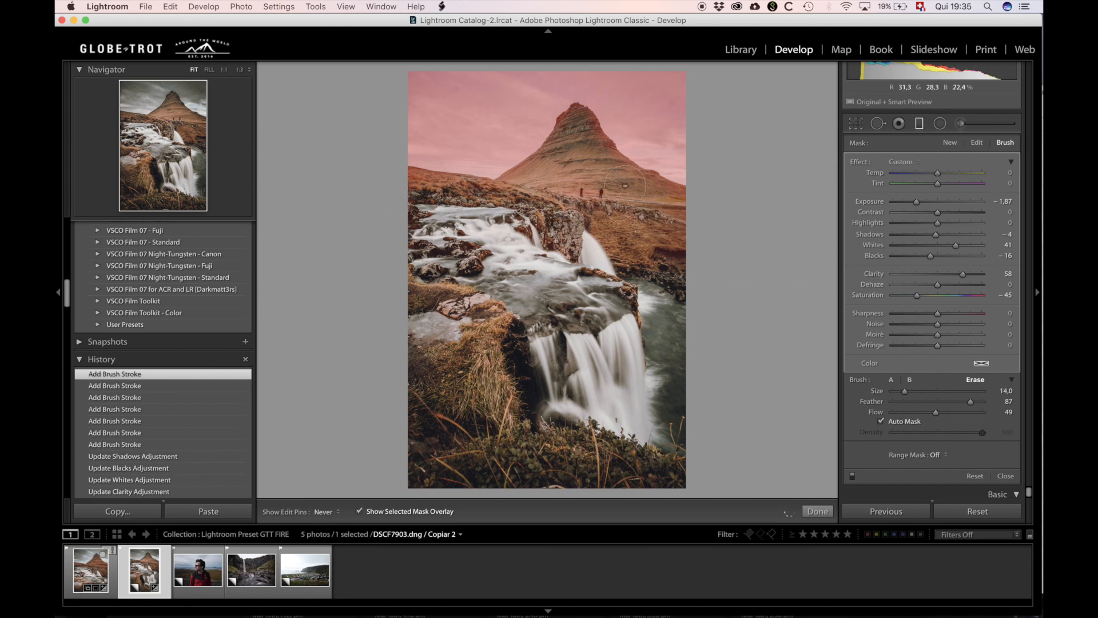
- Erase the remaining graduated filter mask from the mountain and its edges with the Erase brush at Flow 100, using brush size 13
key("0")
key("h")
left_click_drag(601, 165, 573, 117)
key("h")
scroll(578, 137, "down", 1)
left_click(578, 138)
key("h")
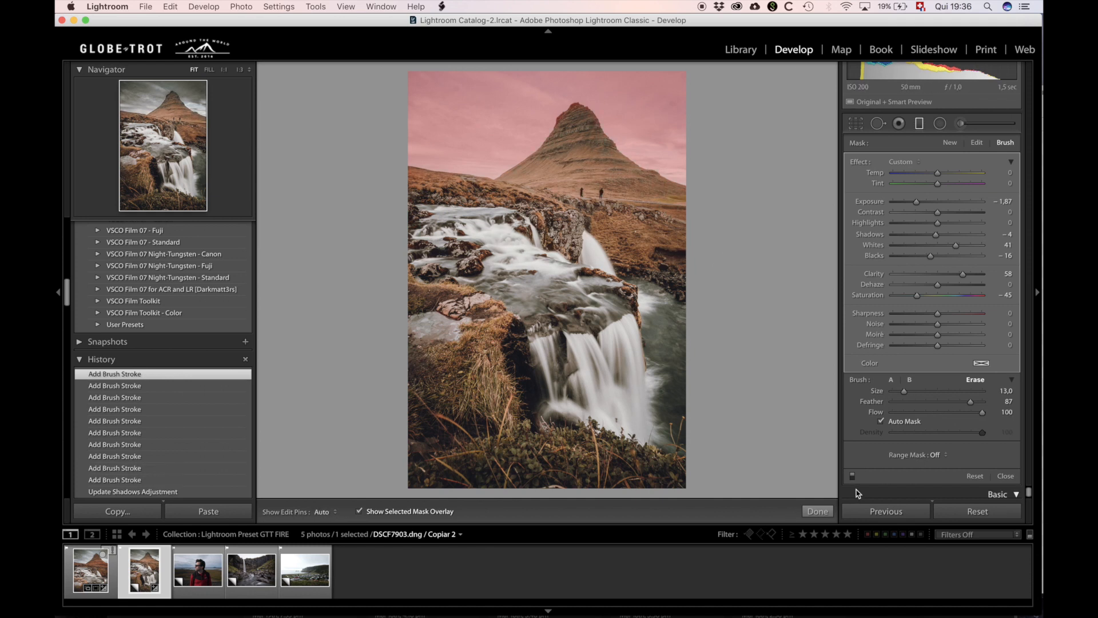
- Hide the selected mask overlay and slightly adjust the sky graduated filter's Exposure
left_click(359, 512)
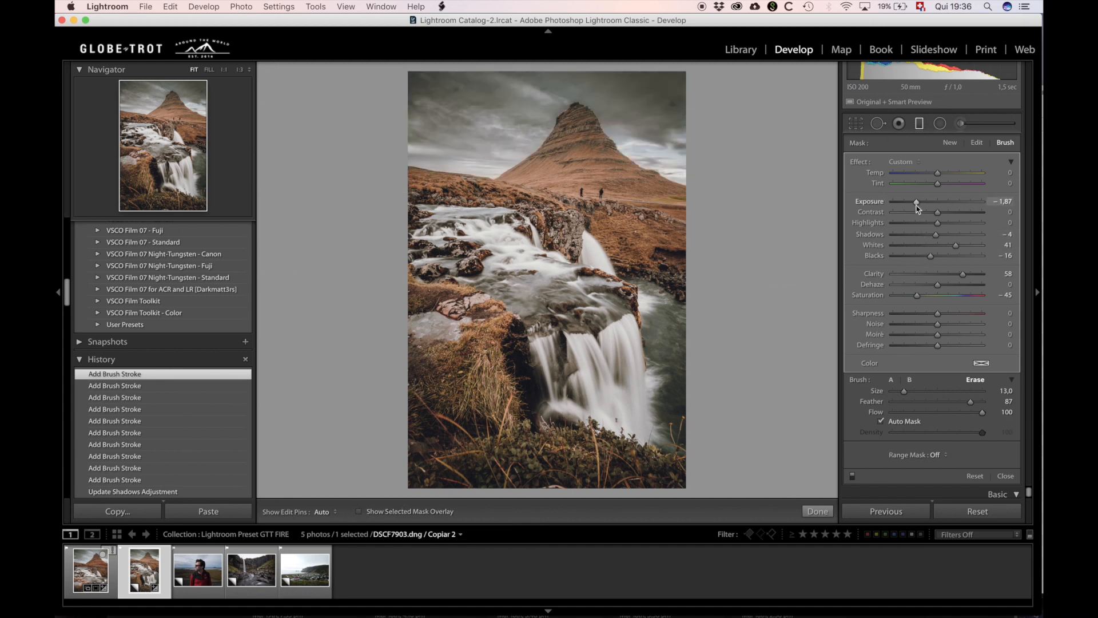
left_click_drag(917, 207, 918, 206)
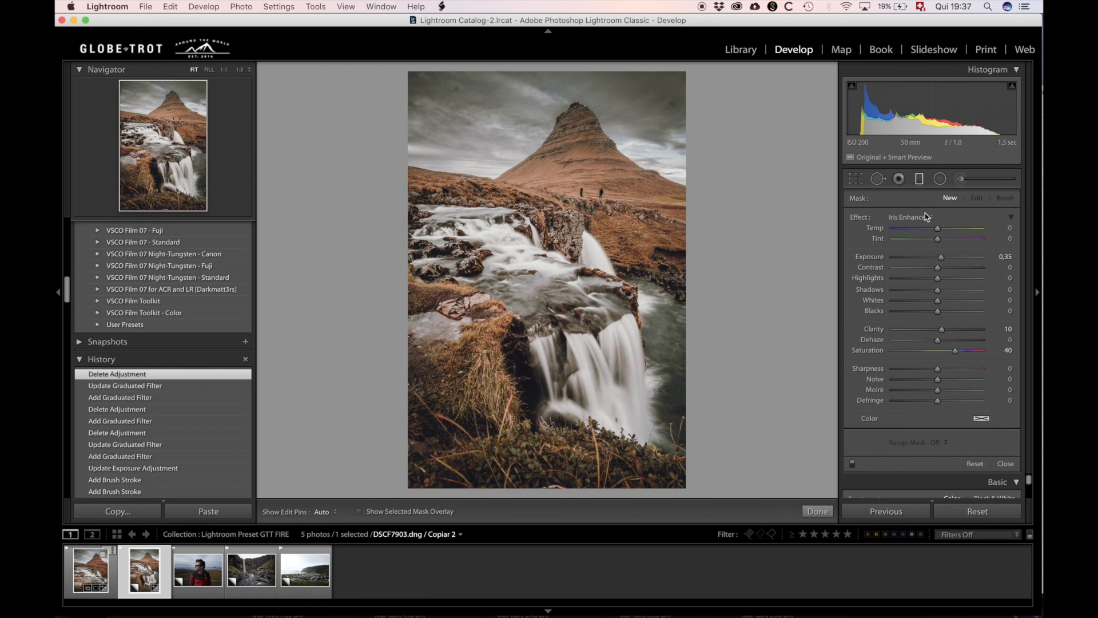
- Add a second graduated filter over the foreground grass and lower waterfall, with Clarity and Saturation at 0 and Exposure -0.53
left_click(920, 180)
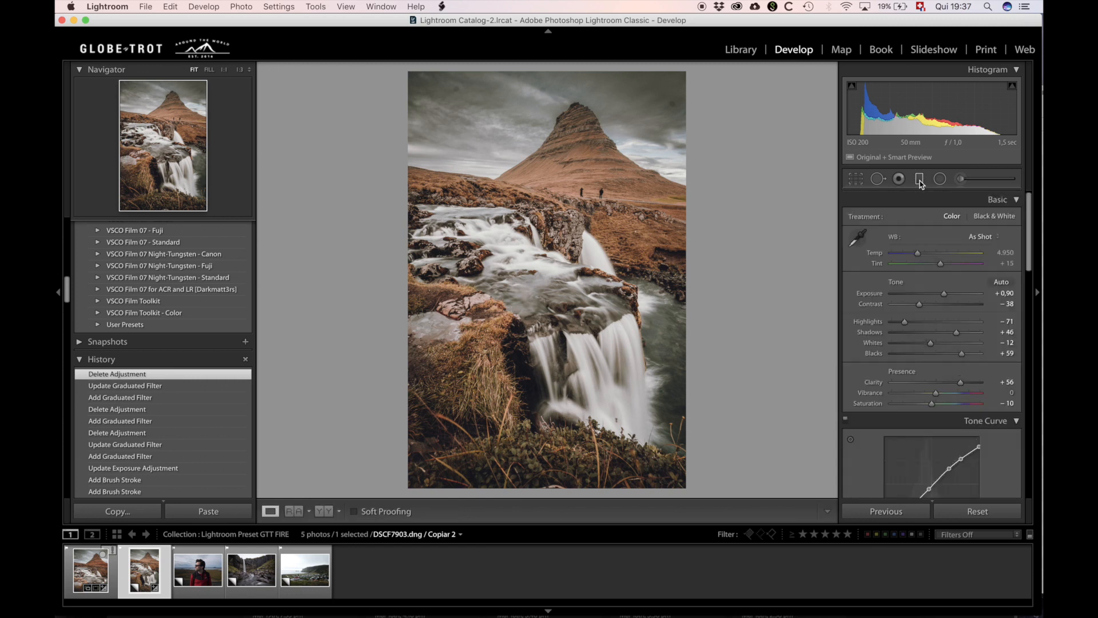
left_click(920, 180)
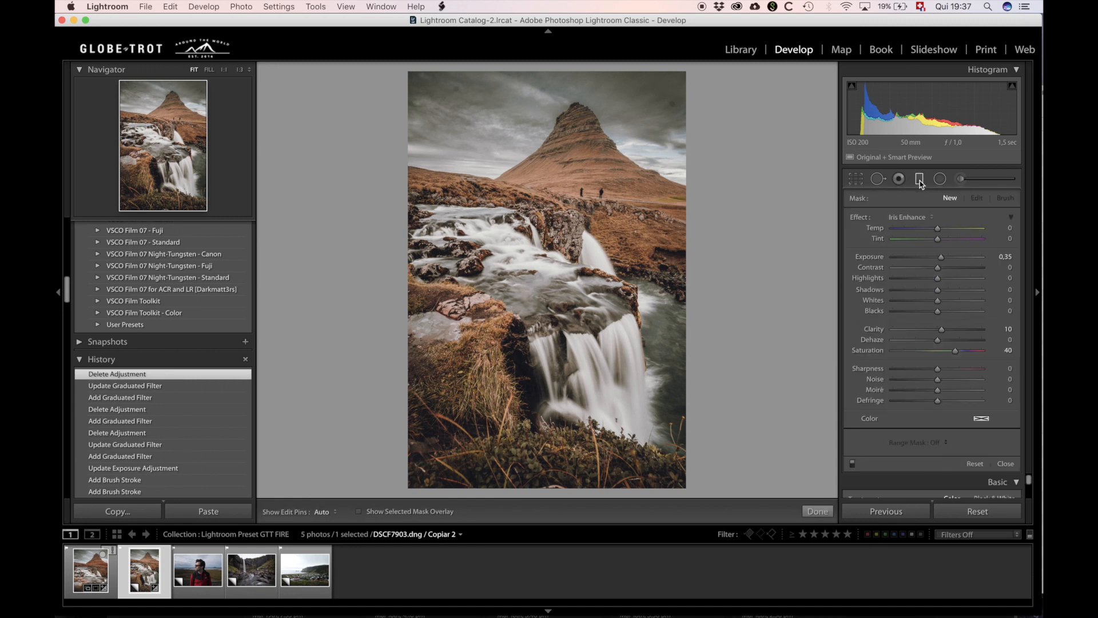
left_click_drag(941, 257, 929, 259)
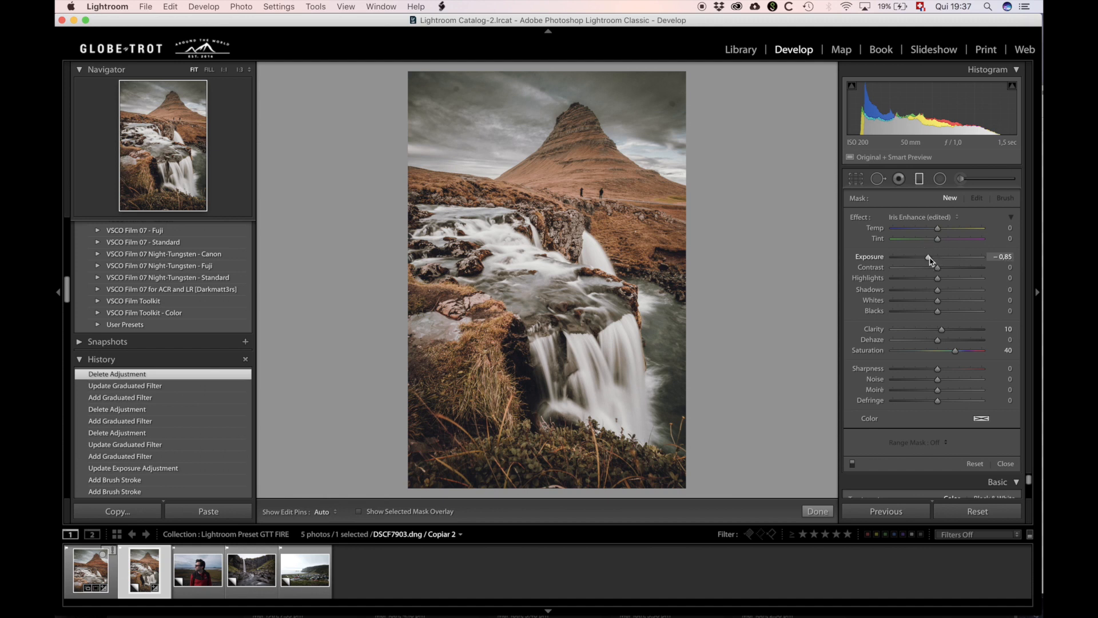
double_click(956, 350)
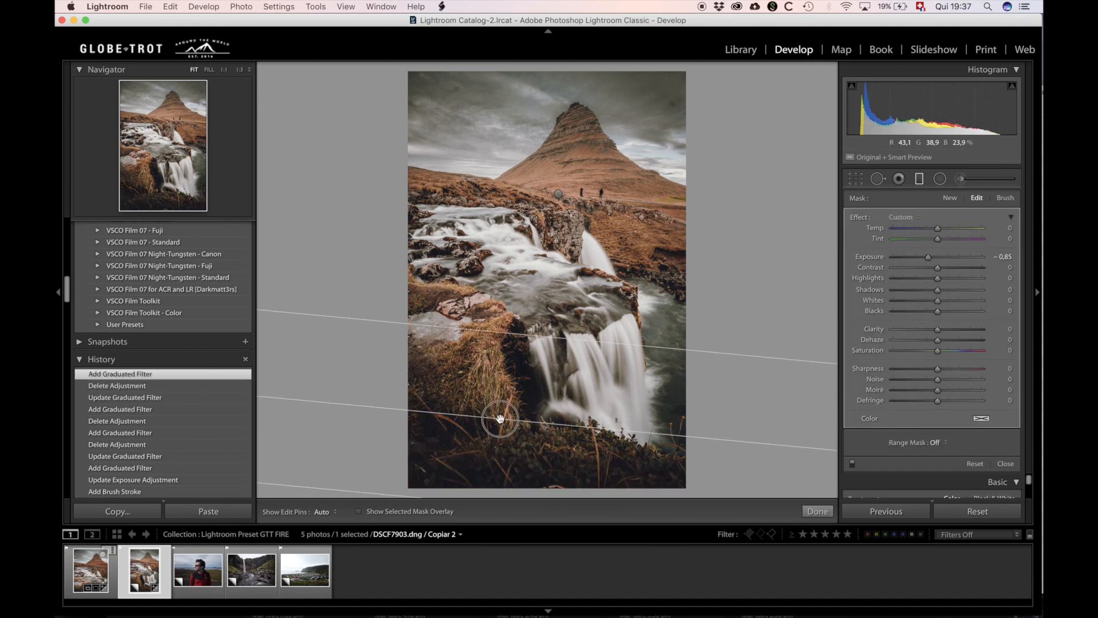
left_click_drag(499, 419, 499, 434)
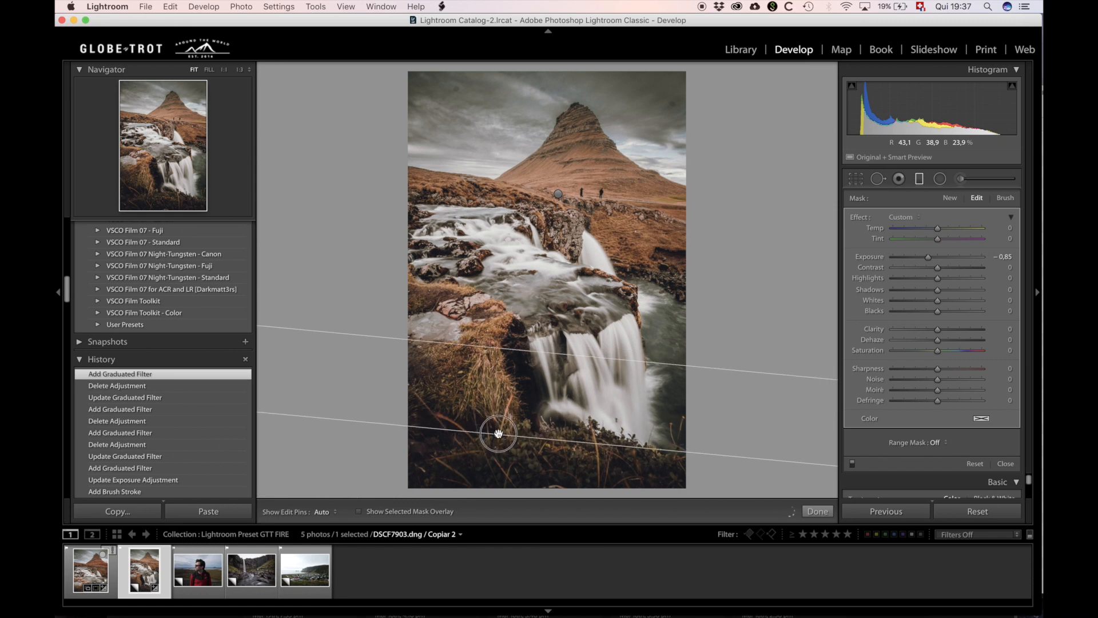
left_click_drag(928, 257, 933, 256)
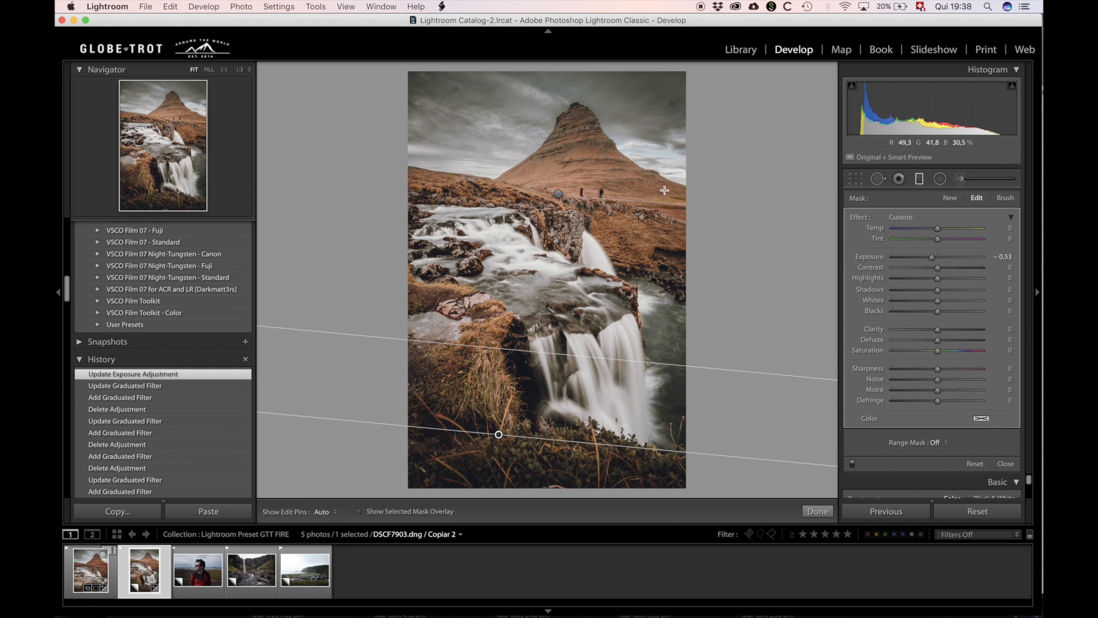
- Draw an inverted radial filter with Exposure -0.73 and Whites -13, reshaping its ellipse and centring it between the two waterfalls
left_click(941, 180)
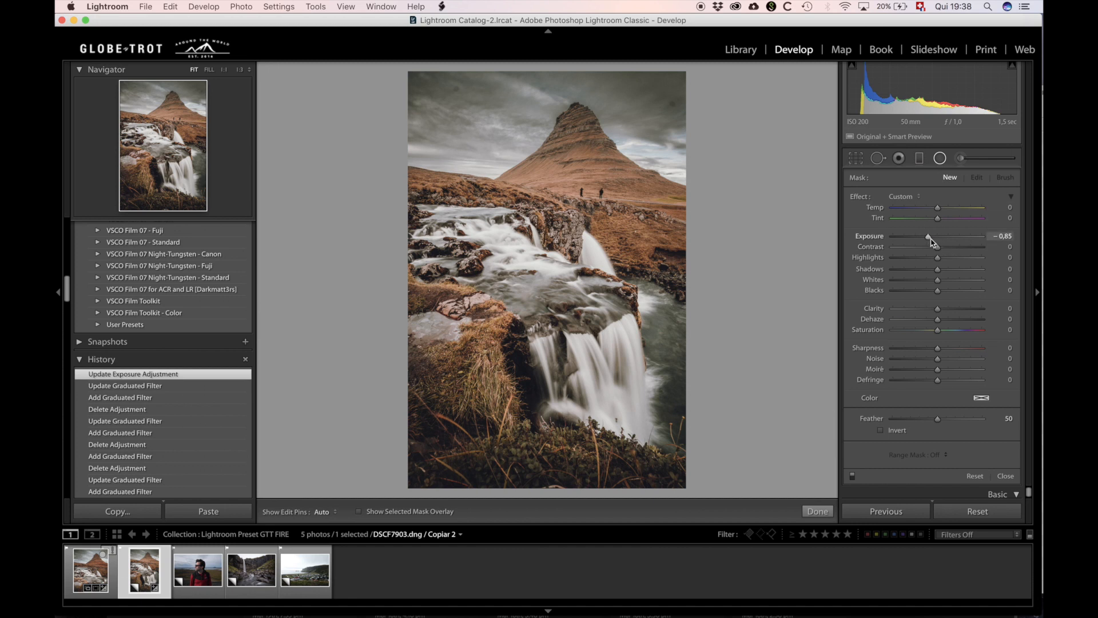
left_click_drag(928, 236, 929, 237)
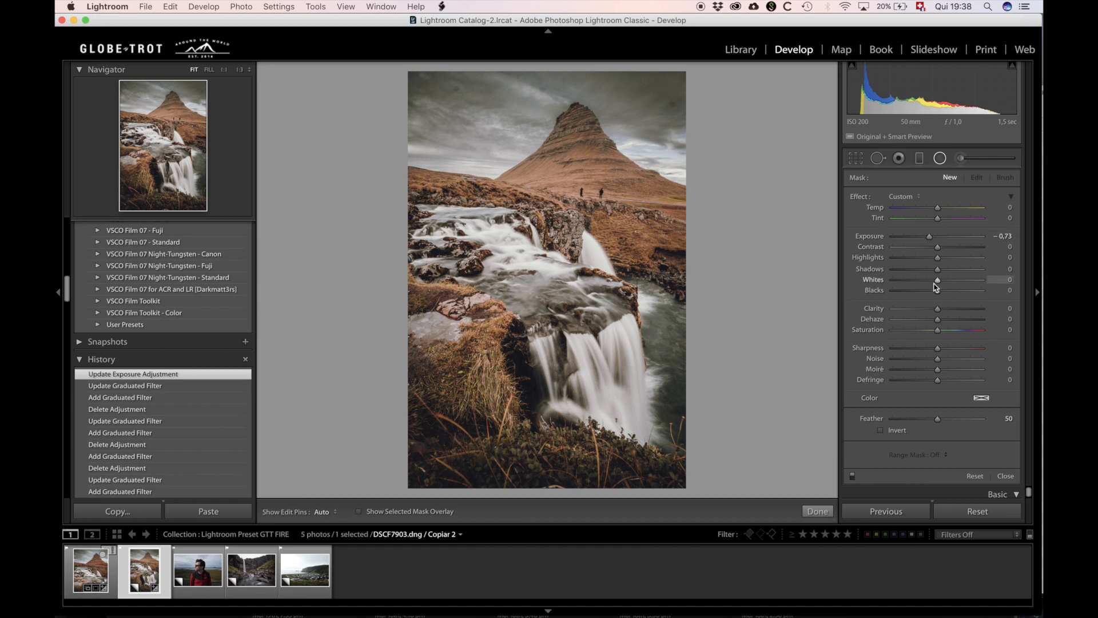
left_click_drag(937, 279, 932, 280)
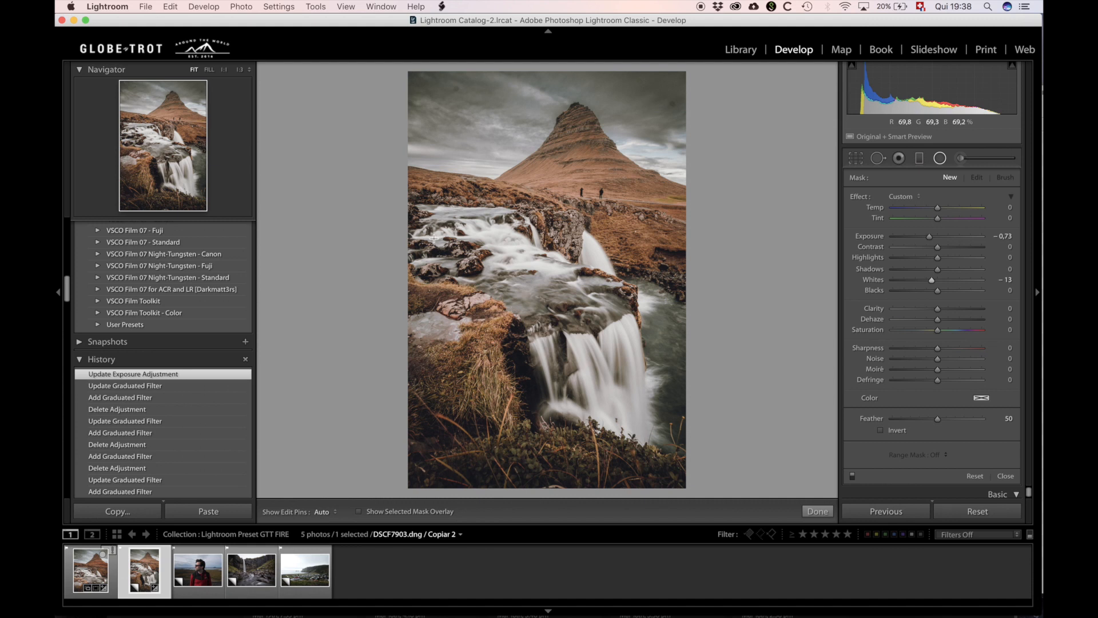
left_click_drag(435, 237, 674, 331)
left_click_drag(695, 237, 695, 237)
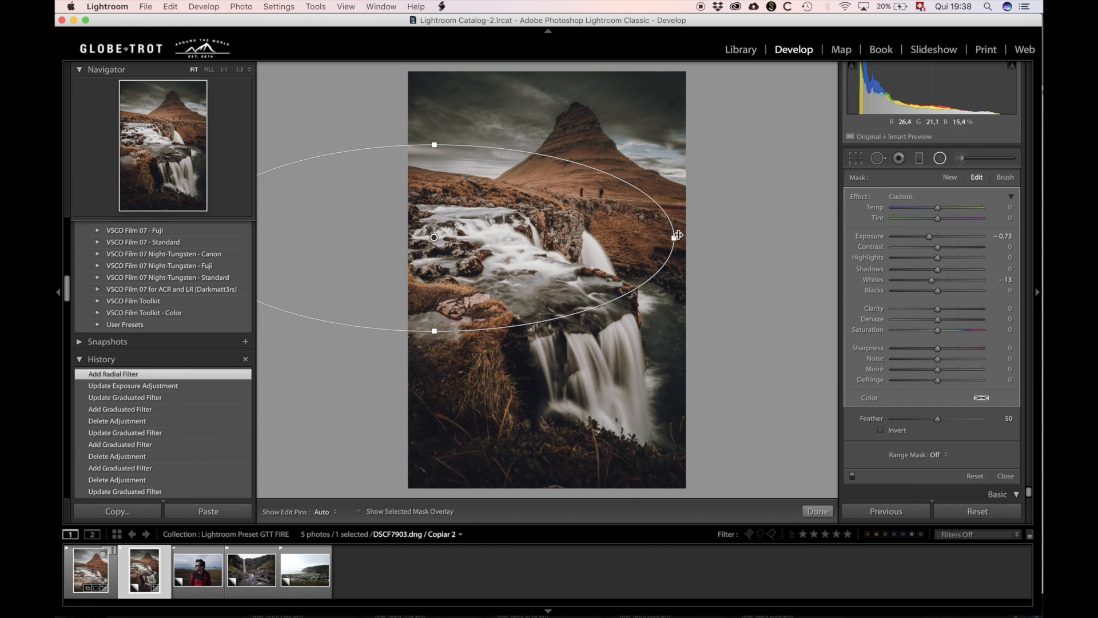
left_click_drag(679, 235, 657, 346)
left_click_drag(434, 233, 540, 293)
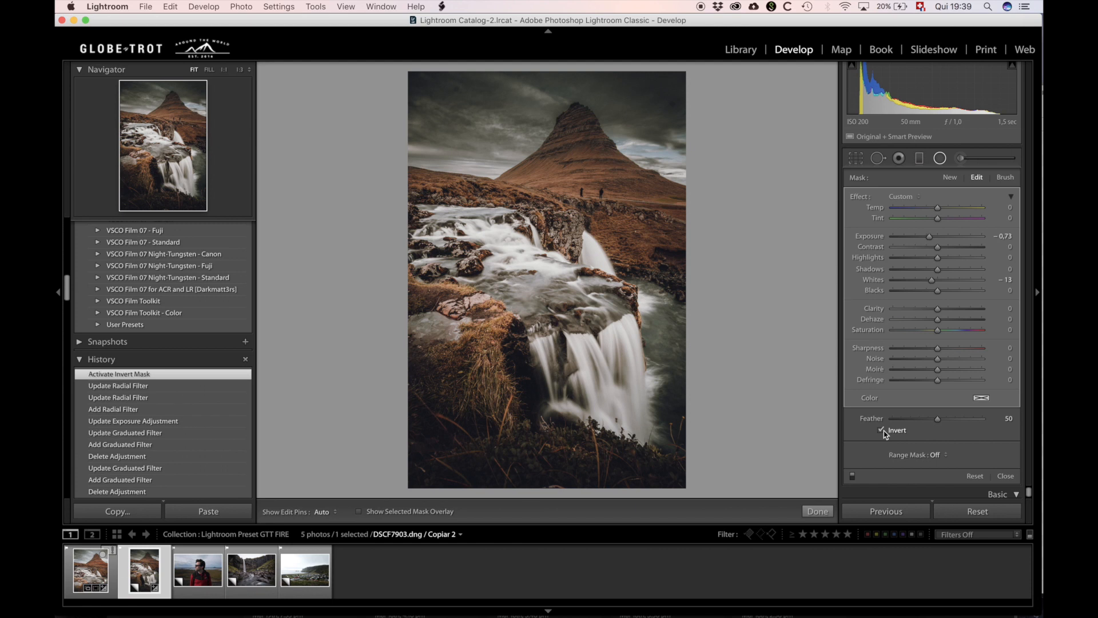
- Soften the central radial filter to Exposure -0.45 and Whites -5
left_click(931, 239)
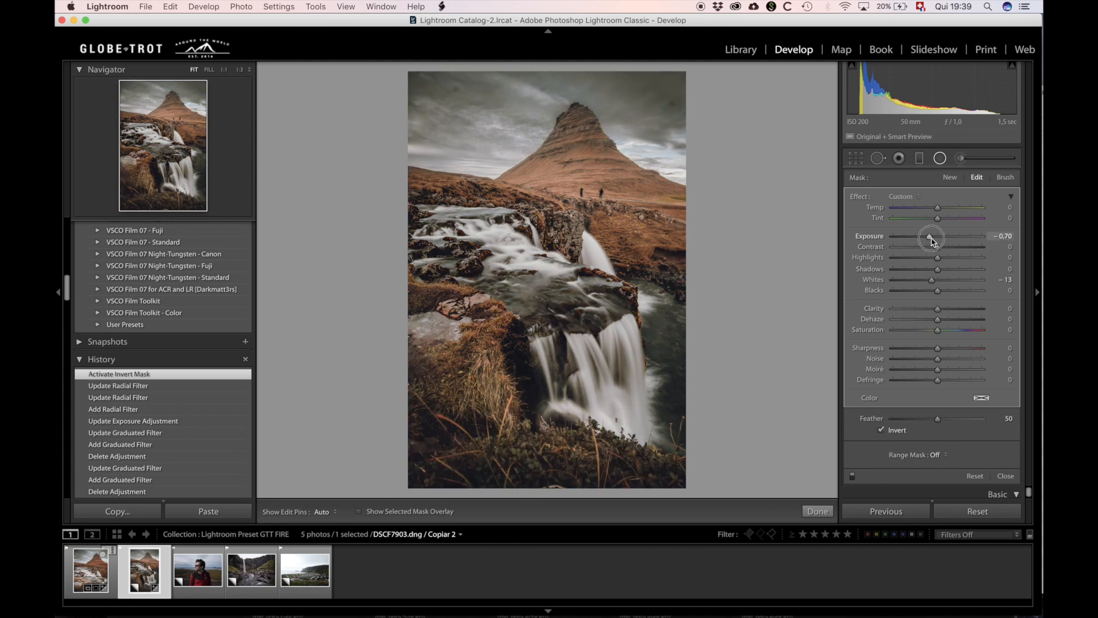
left_click_drag(930, 240, 932, 243)
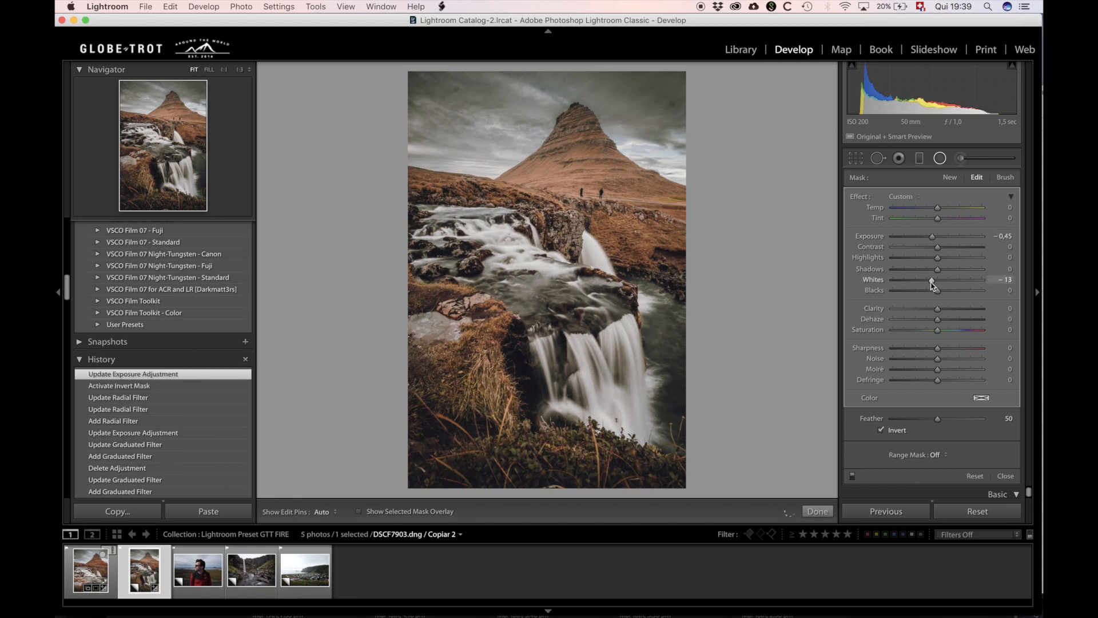
left_click_drag(932, 281, 935, 283)
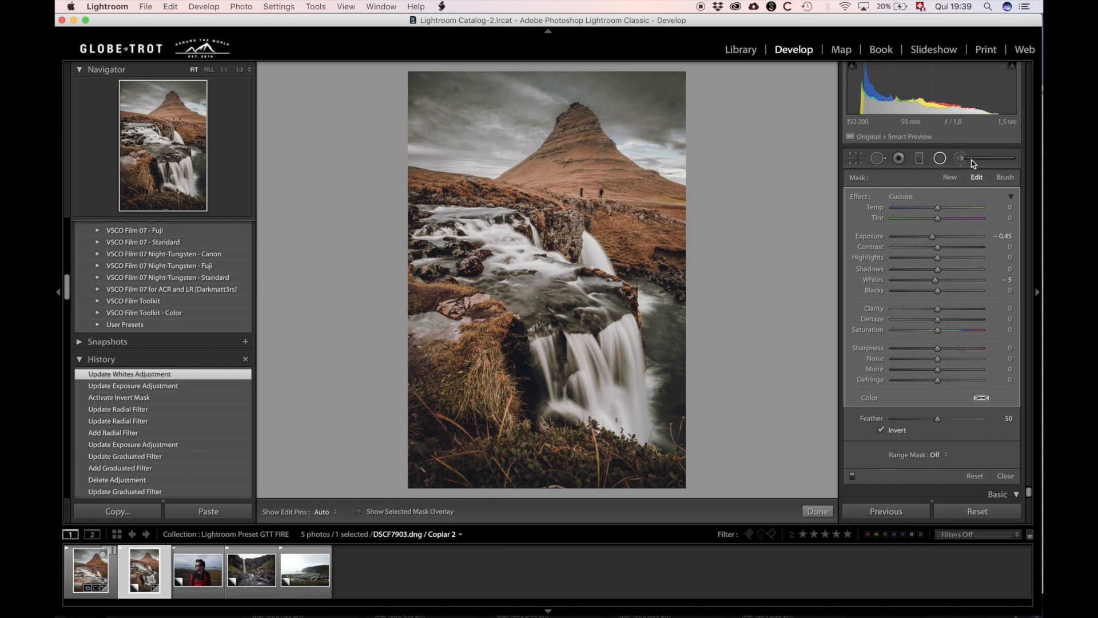
- Add an inverted radial filter over the mountain with Exposure and Whites at 0, Contrast 30, Clarity 27 and Saturation 19
left_click(941, 159)
left_click(940, 159)
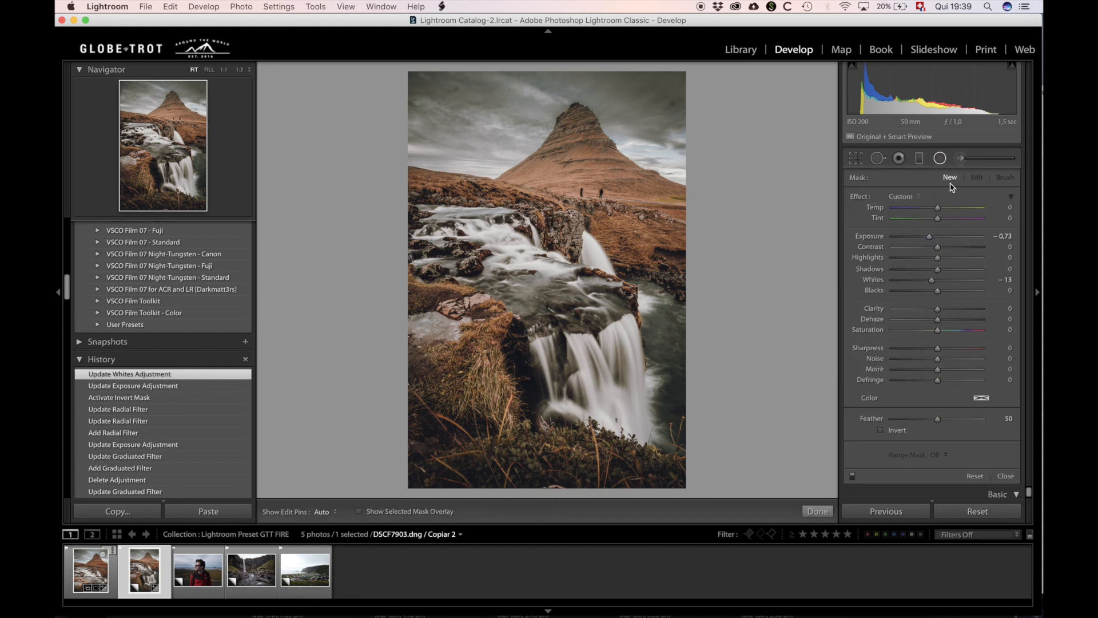
double_click(931, 237)
left_click(939, 235)
left_click(951, 247)
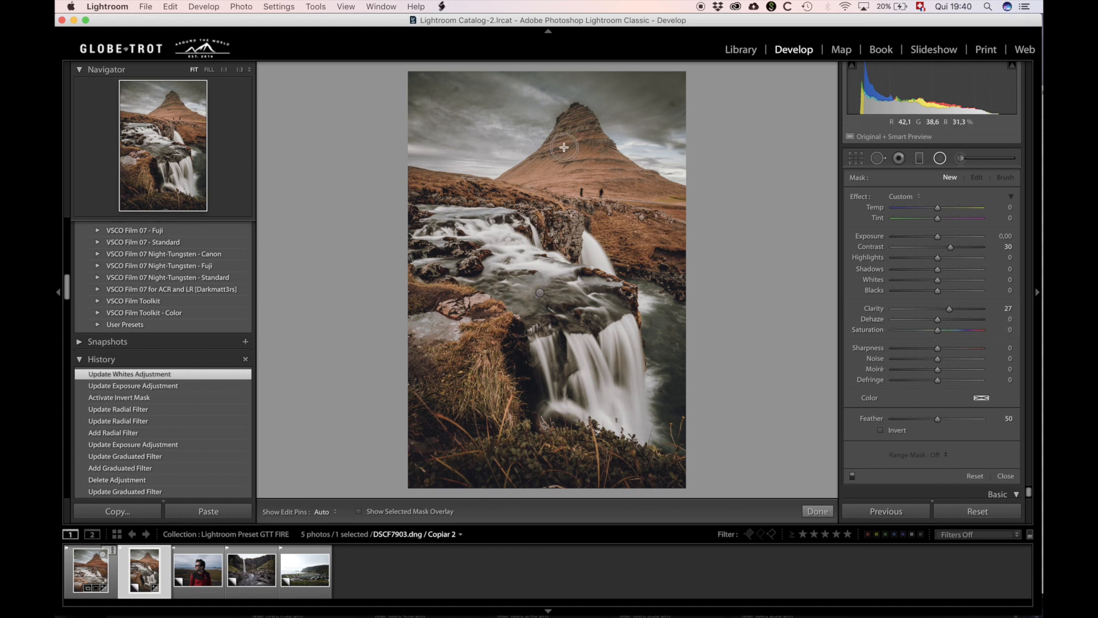
left_click_drag(595, 168, 666, 239)
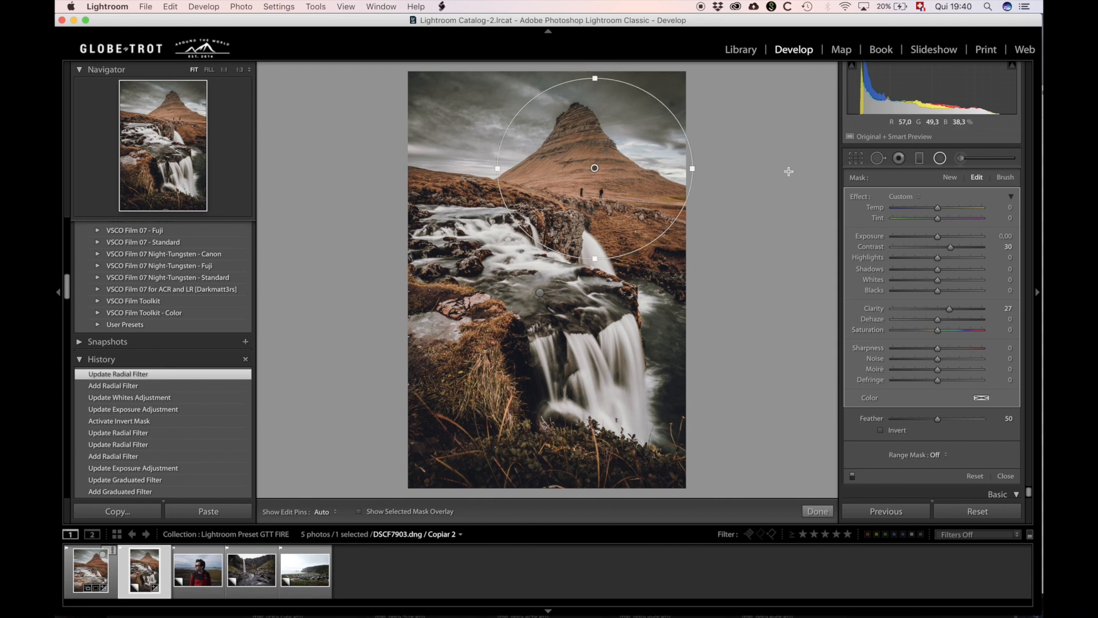
left_click(880, 430)
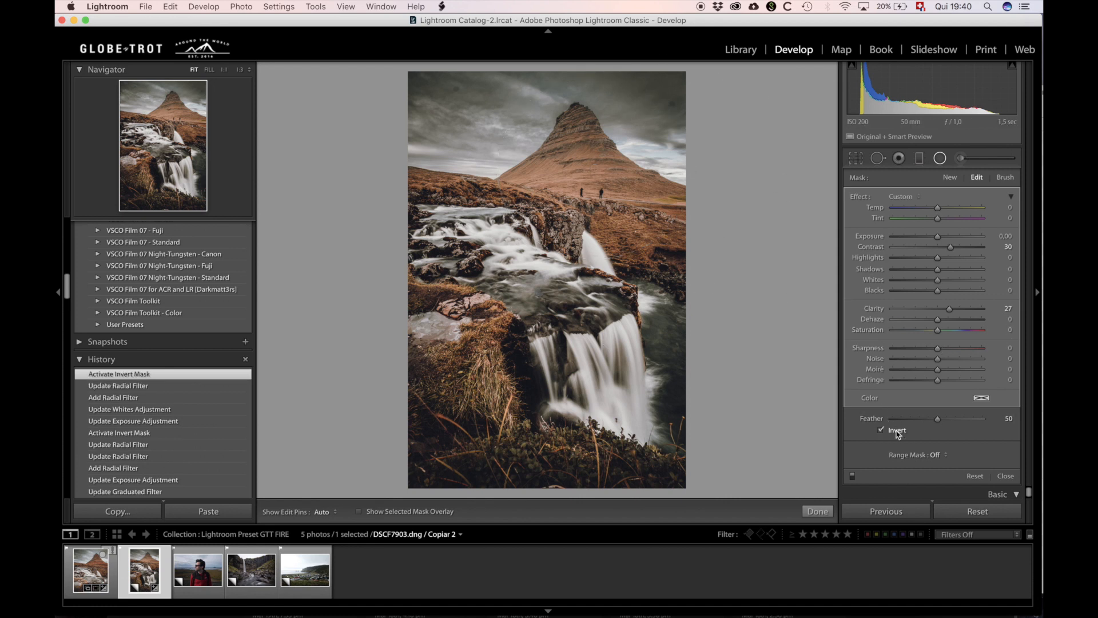
left_click_drag(611, 176, 597, 170)
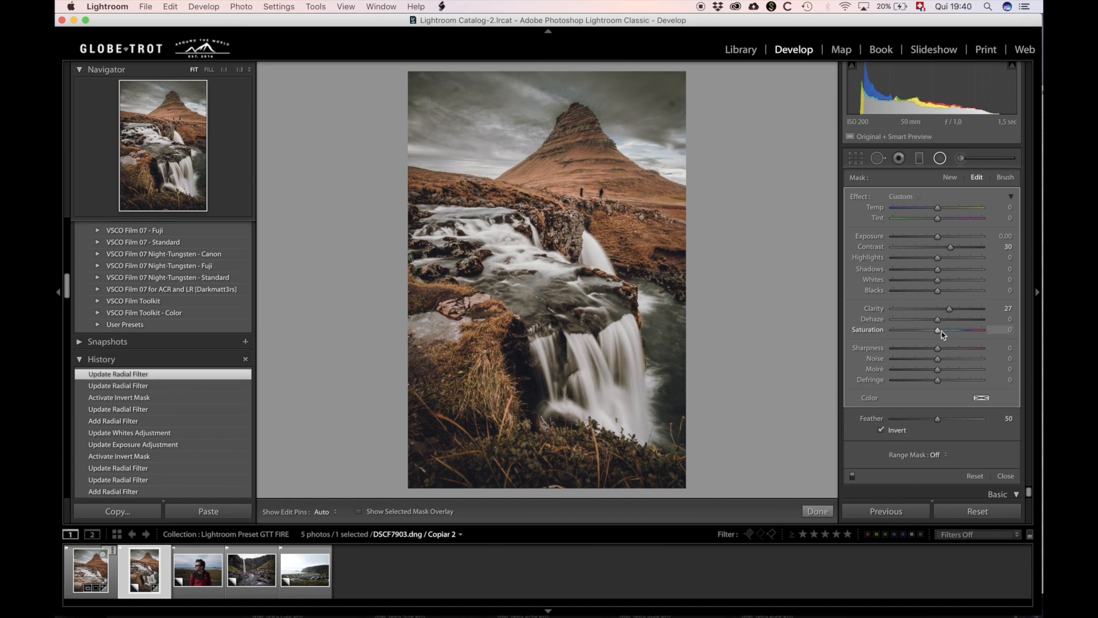
left_click_drag(938, 330, 947, 331)
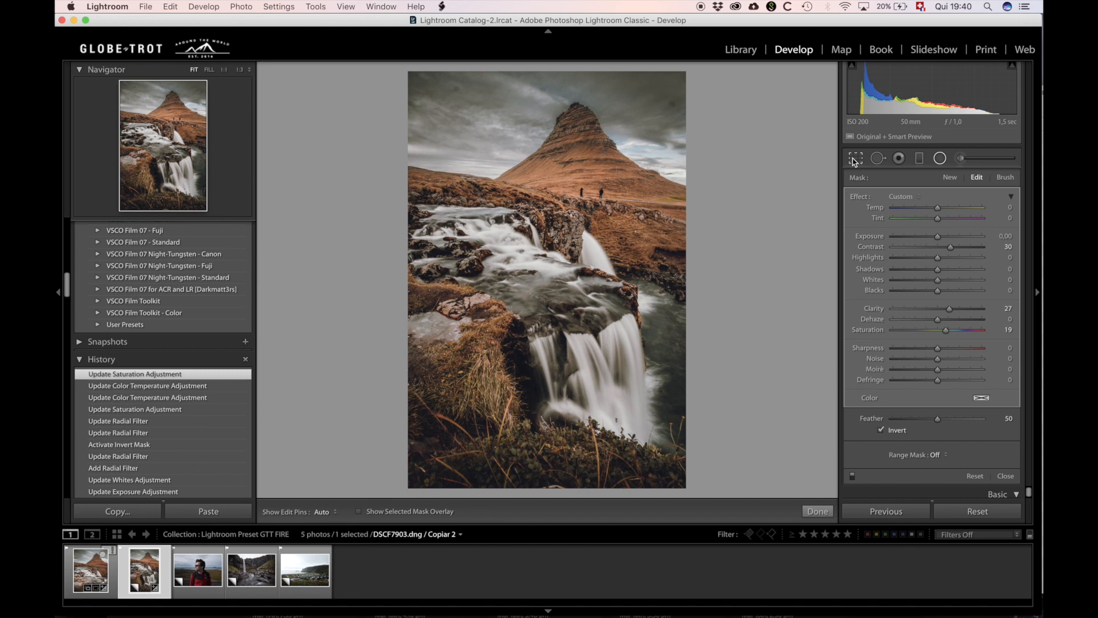
left_click(853, 161)
left_click(856, 178)
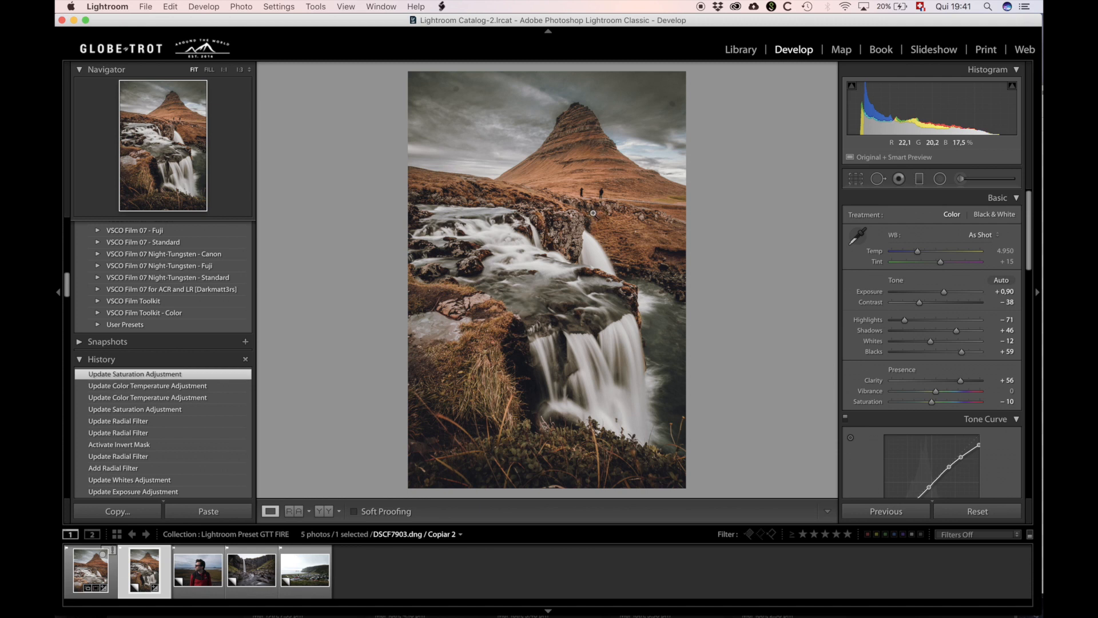
- Remove the left-hand person below the mountain with Spot Removal in Heal mode, size 45 and feather 21, sampling the ground between the two people
left_click(592, 192)
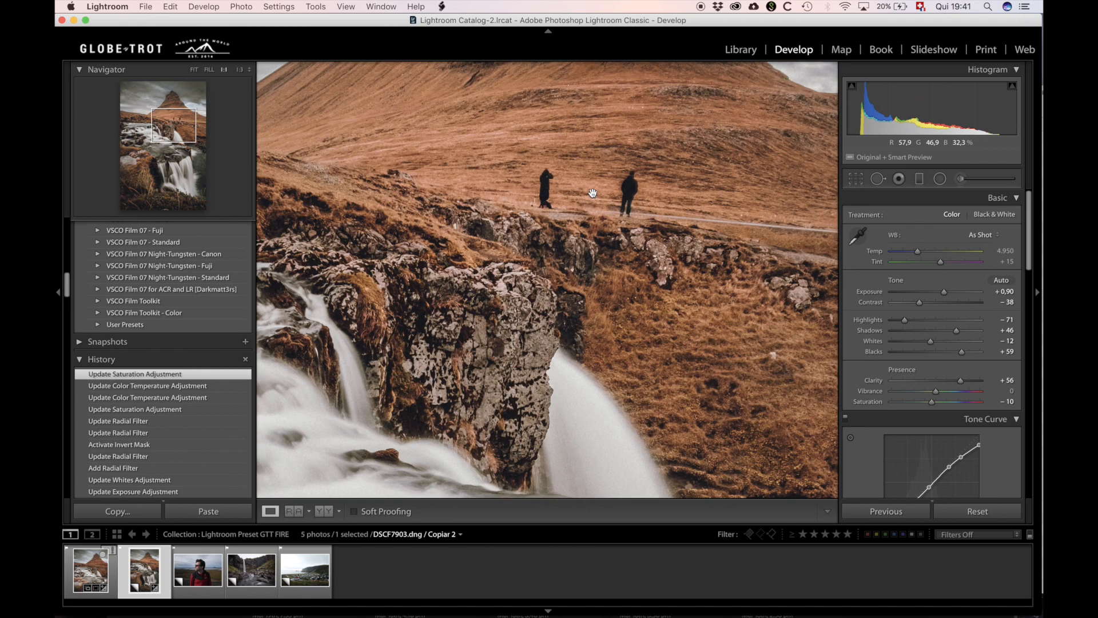
left_click(878, 179)
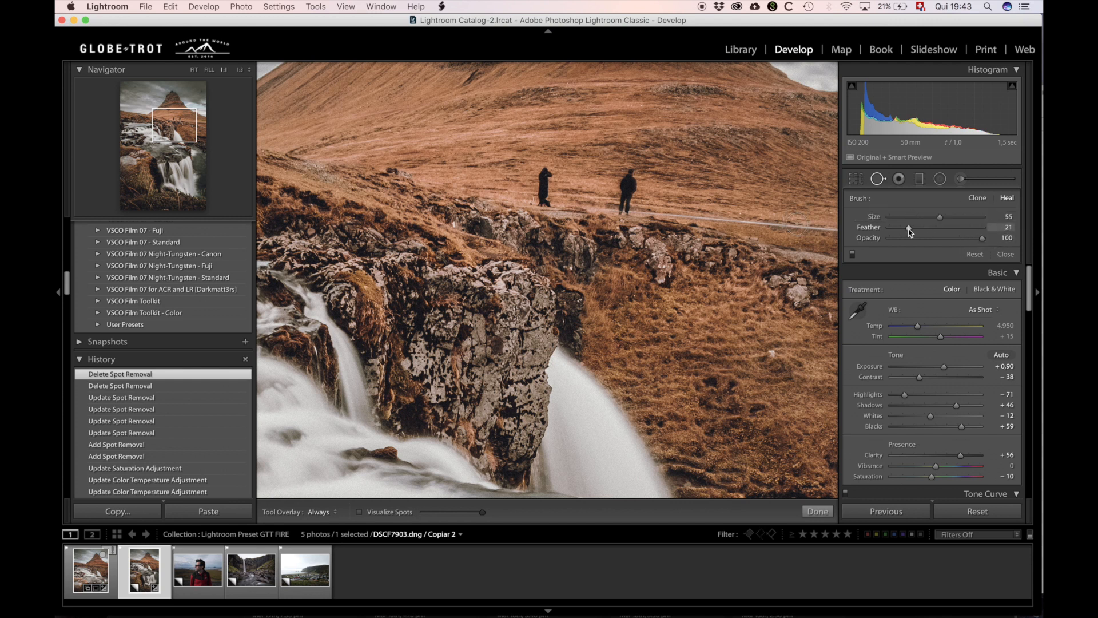
scroll(544, 171, "up", 3)
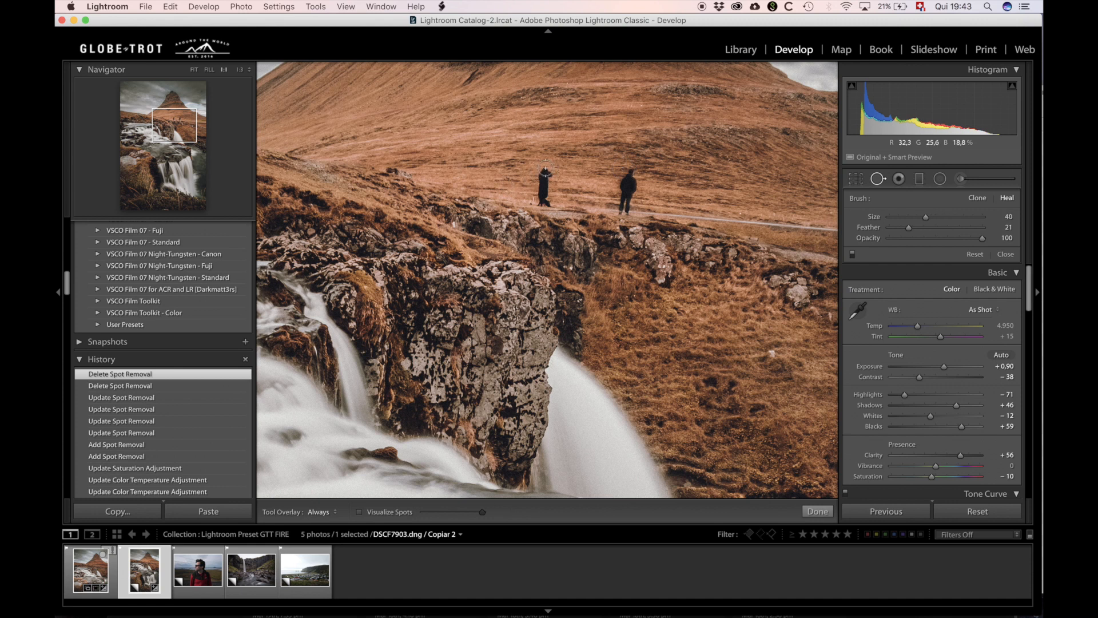
scroll(544, 172, "up", 2)
left_click(544, 174)
left_click_drag(545, 174, 542, 191)
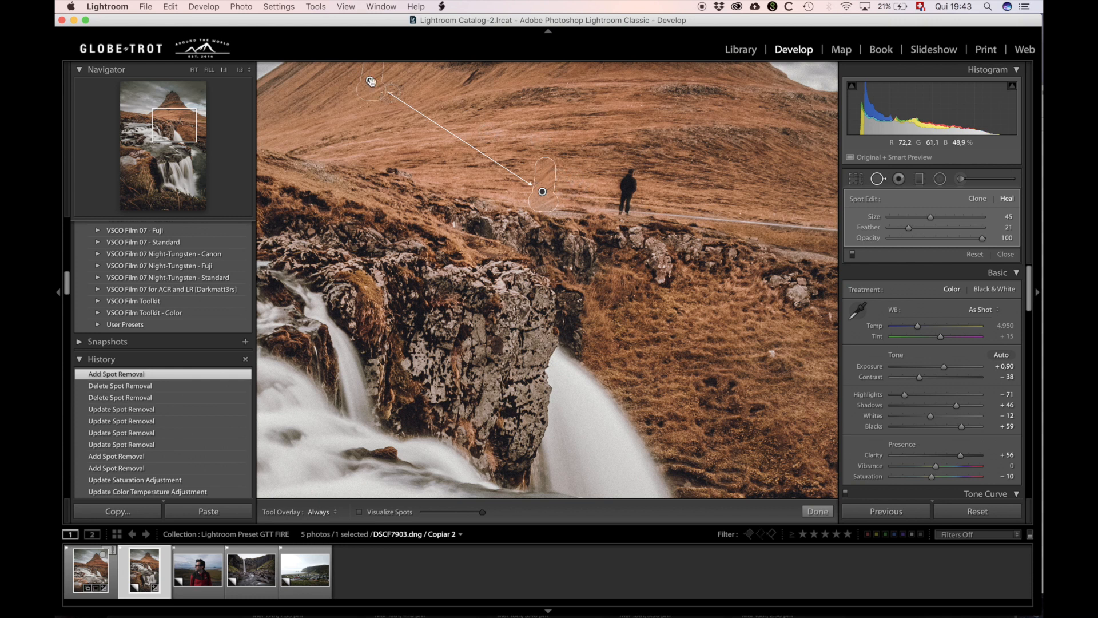
left_click_drag(371, 81, 583, 196)
left_click_drag(583, 196, 582, 195)
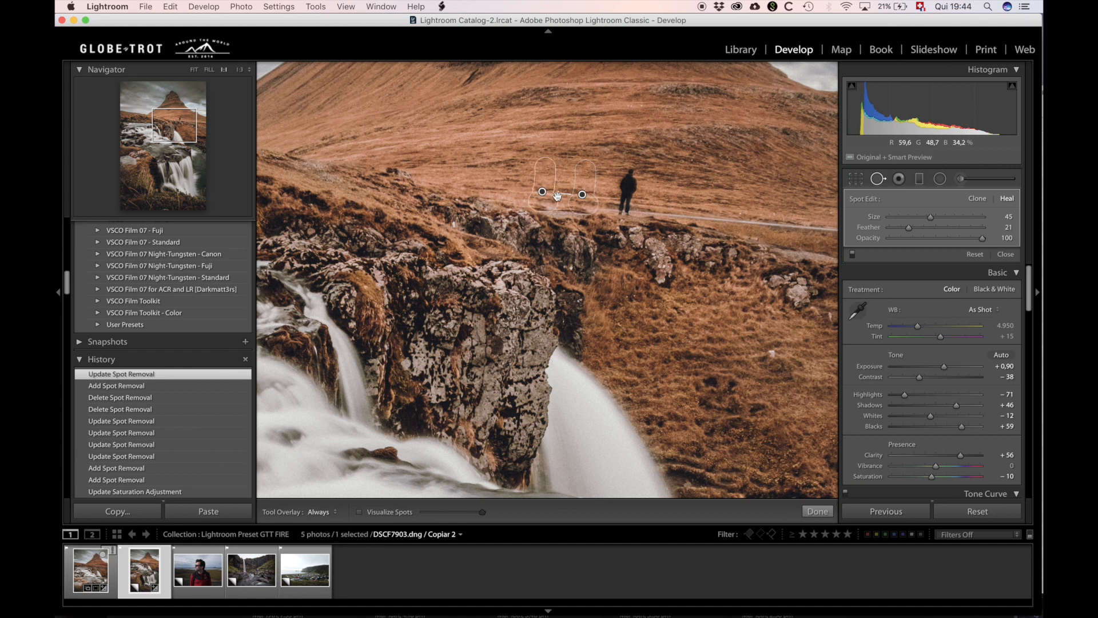
- Show the whole photo and set the Spot Removal tool overlay to Auto
key("z")
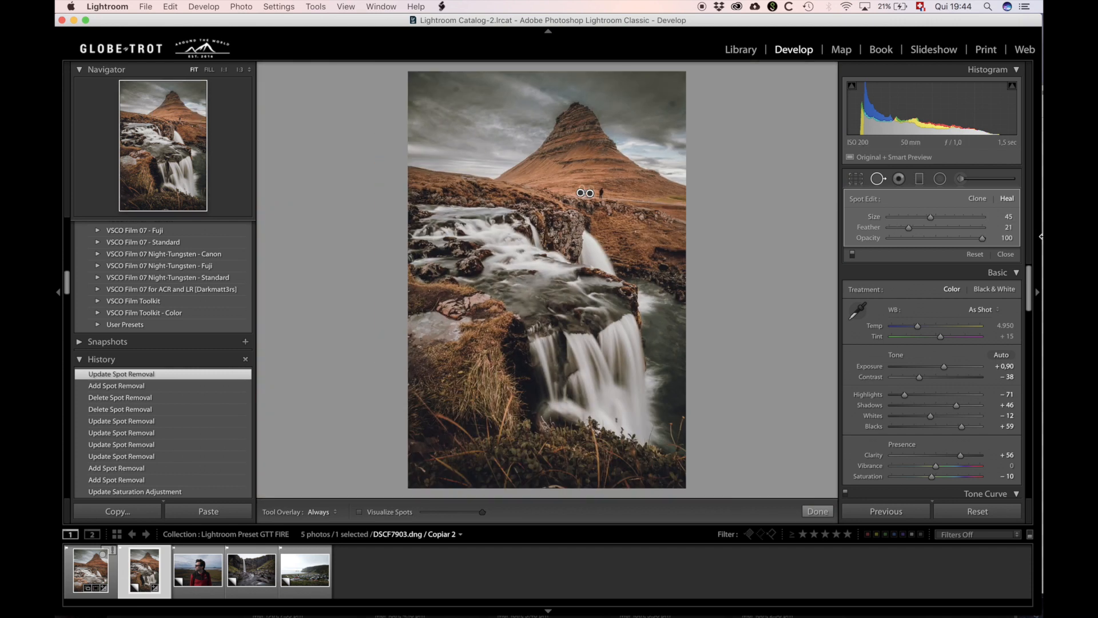
left_click(331, 512)
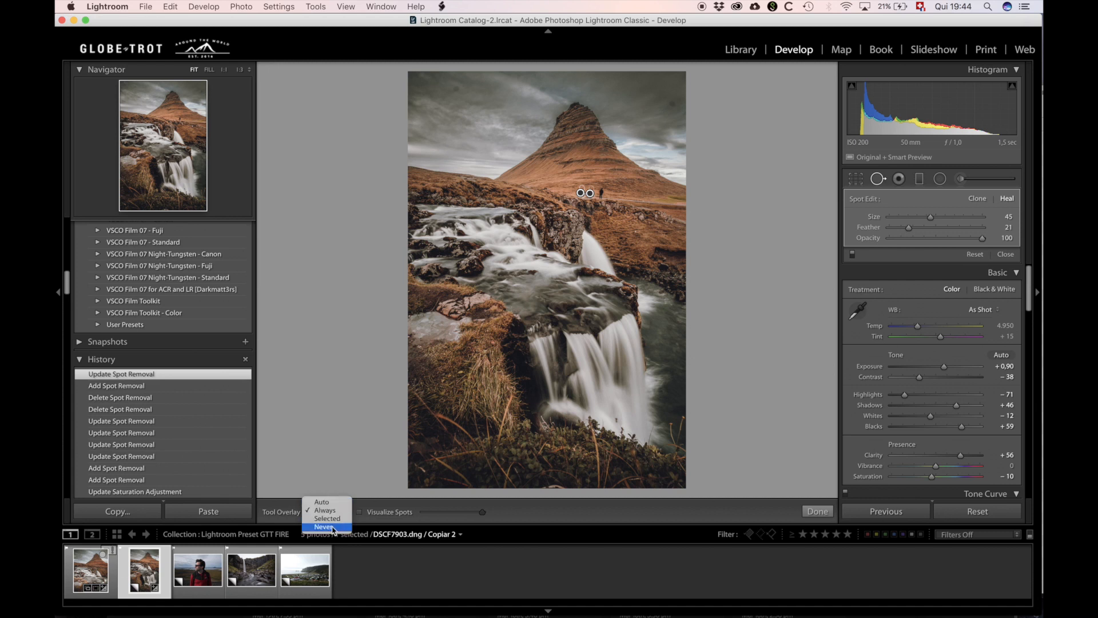
left_click(336, 505)
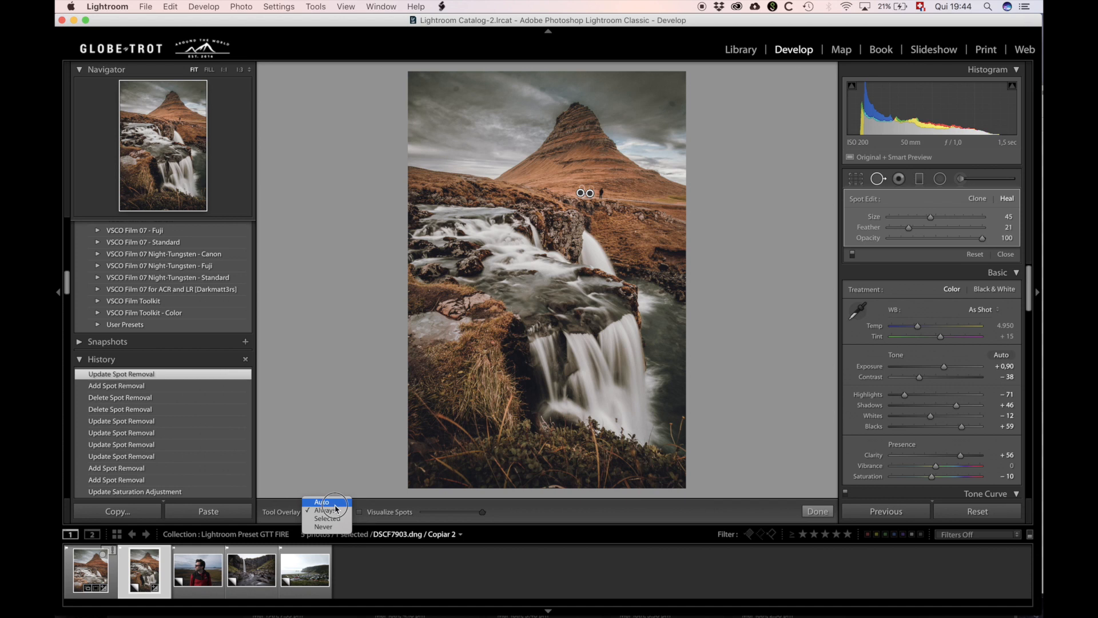
left_click(335, 504)
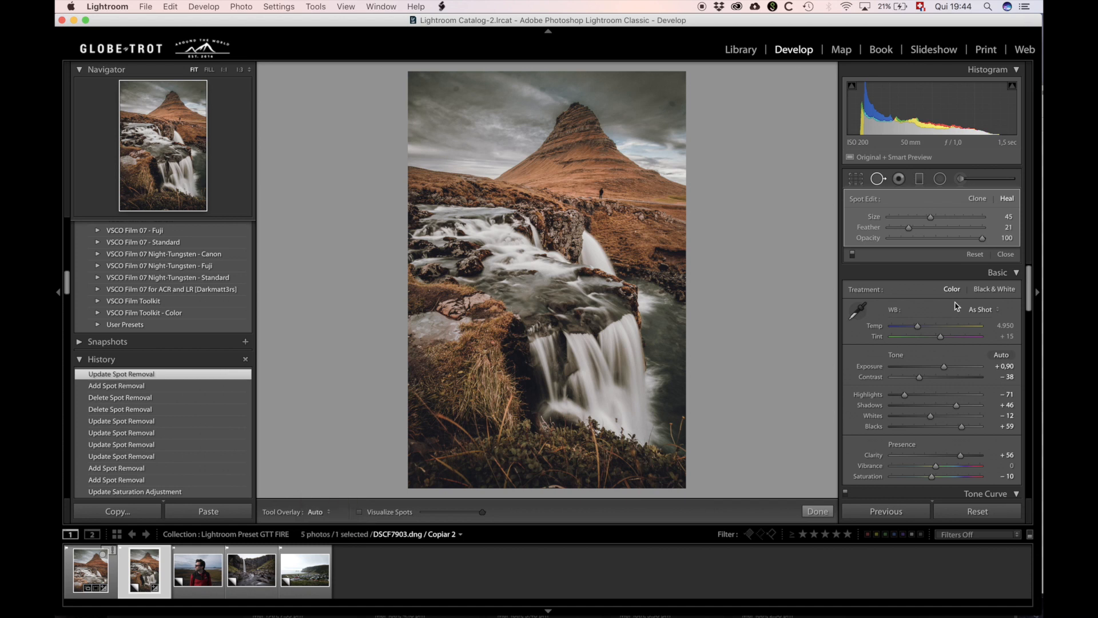
- Remove the remaining person on the path below the mountain with a Heal spot removal stroke
key("z")
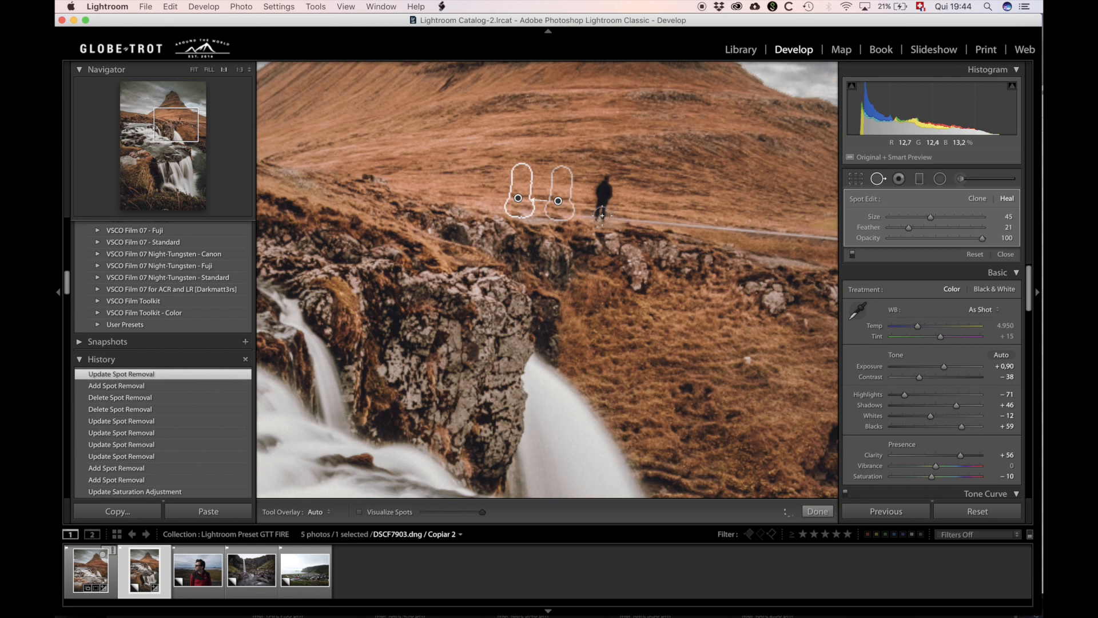
left_click_drag(605, 194, 604, 228)
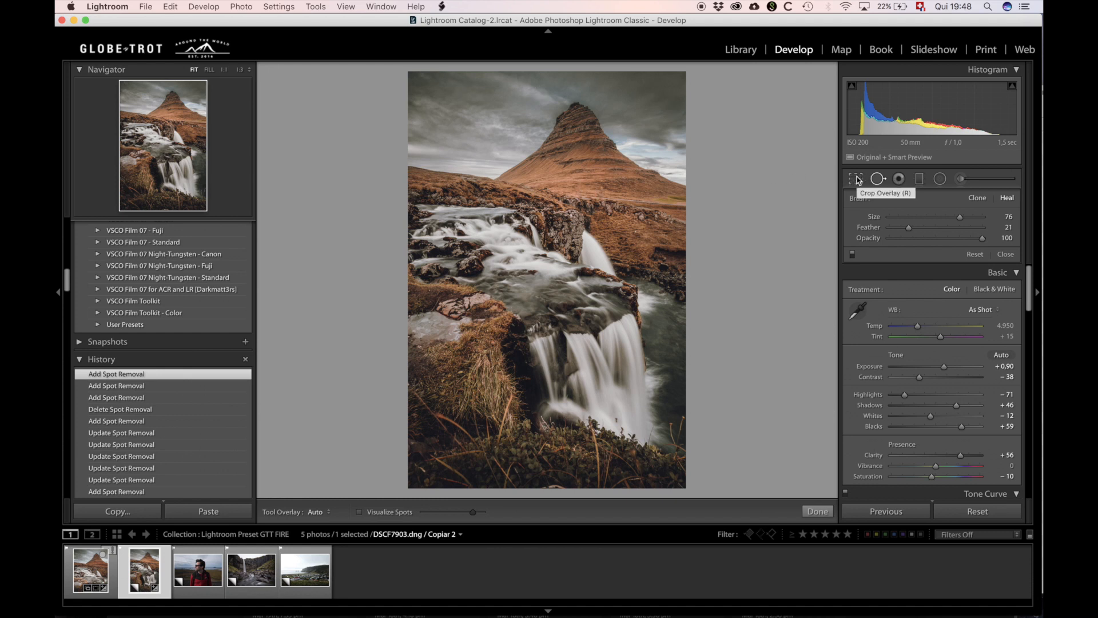
- Crop the photo to the 4 x 5 / 8 x 10 aspect ratio, shifting the image down within the frame to keep more sky above the peak
key("q")
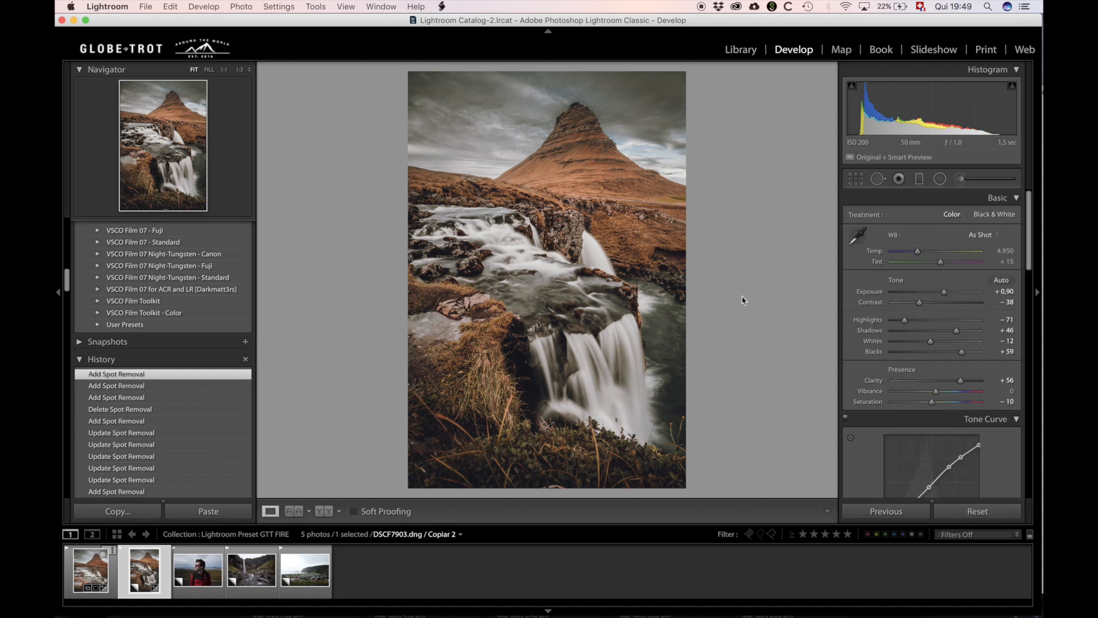
left_click(856, 179)
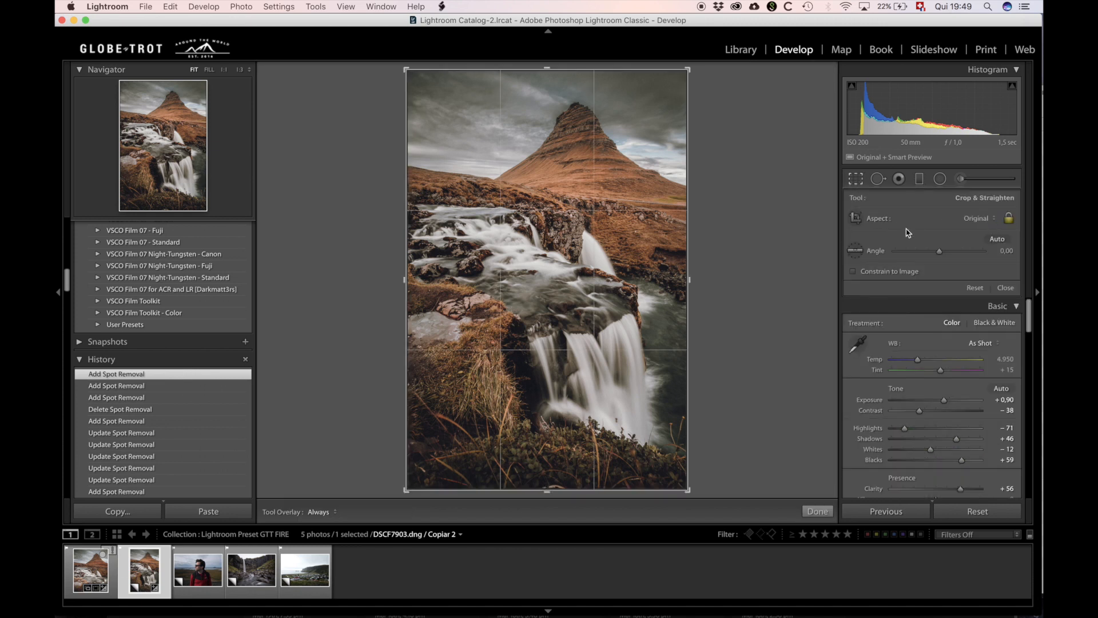
left_click(966, 218)
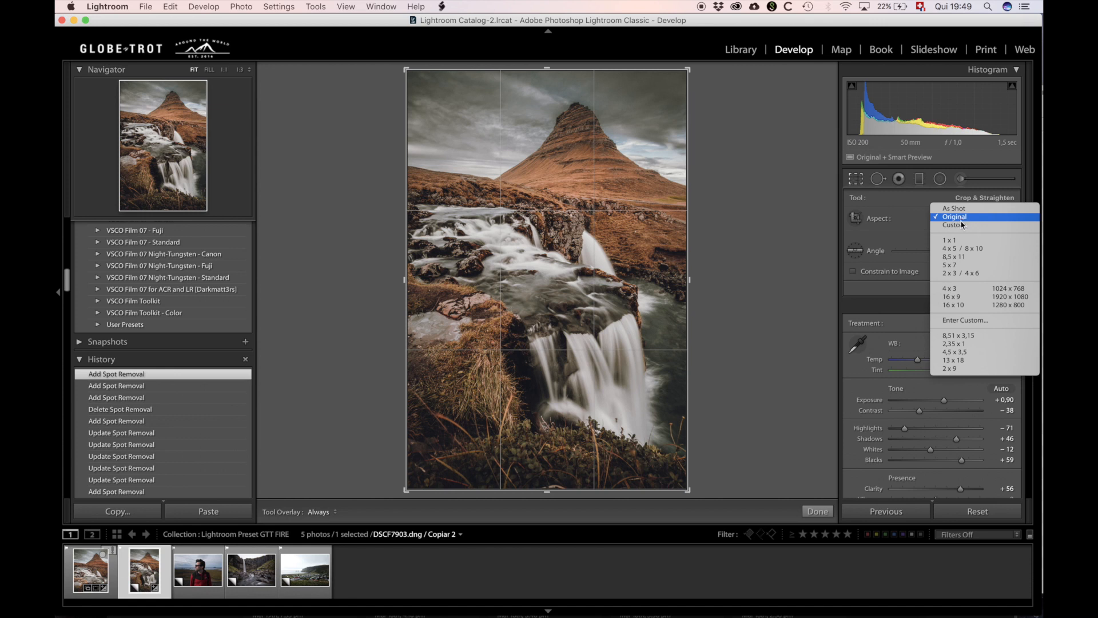
left_click(975, 250)
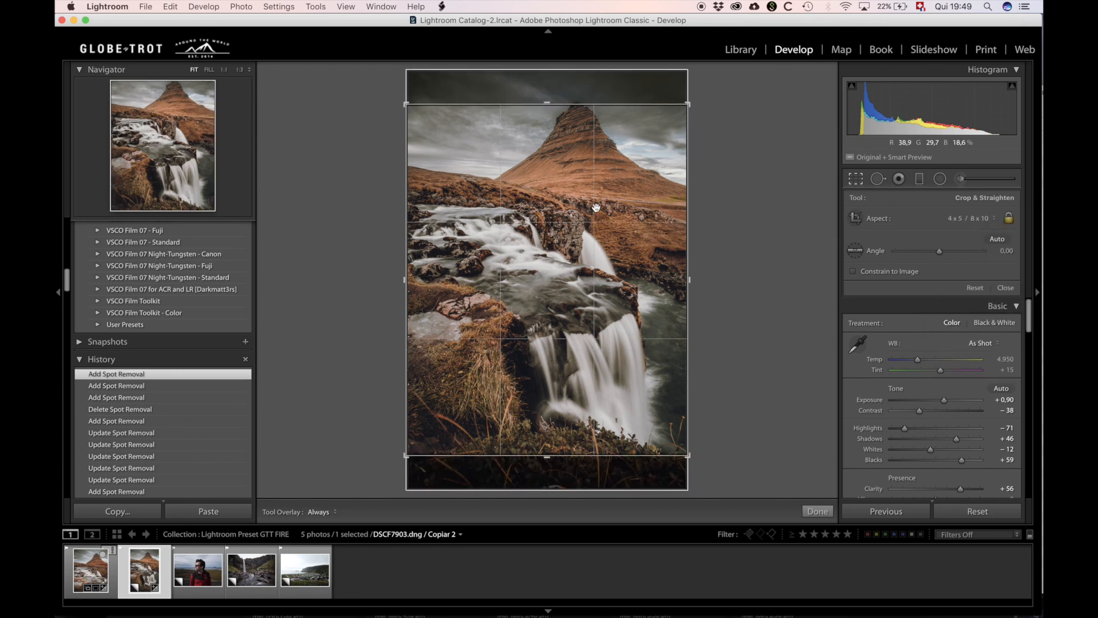
left_click_drag(596, 207, 602, 224)
key("Return")
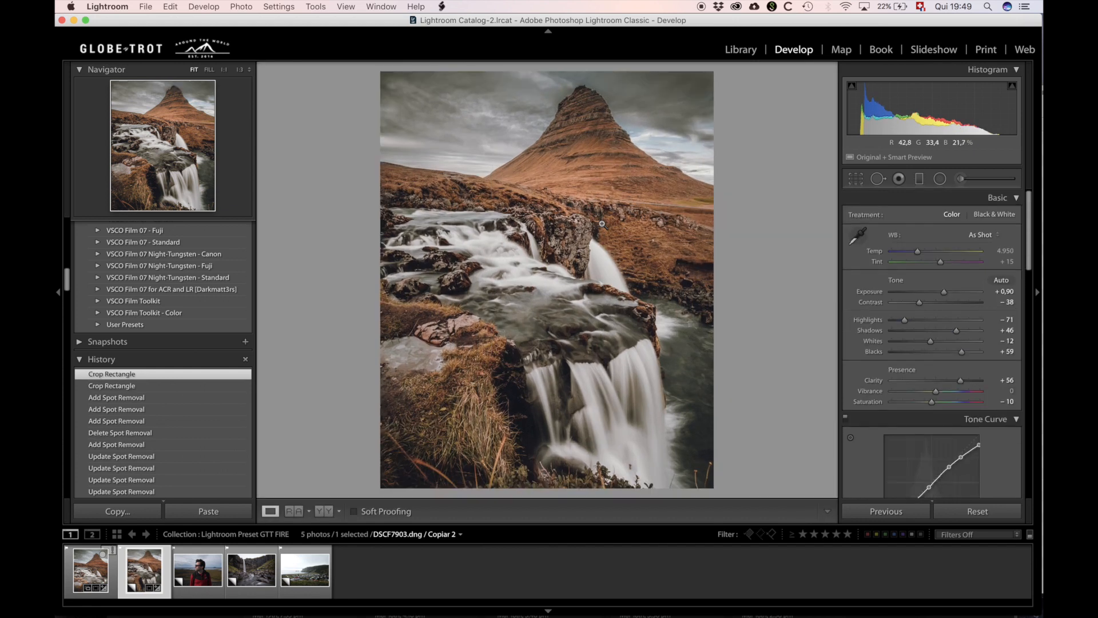
- Compare the cropped photo's original and edited versions side by side in the Before/After view
key("y")
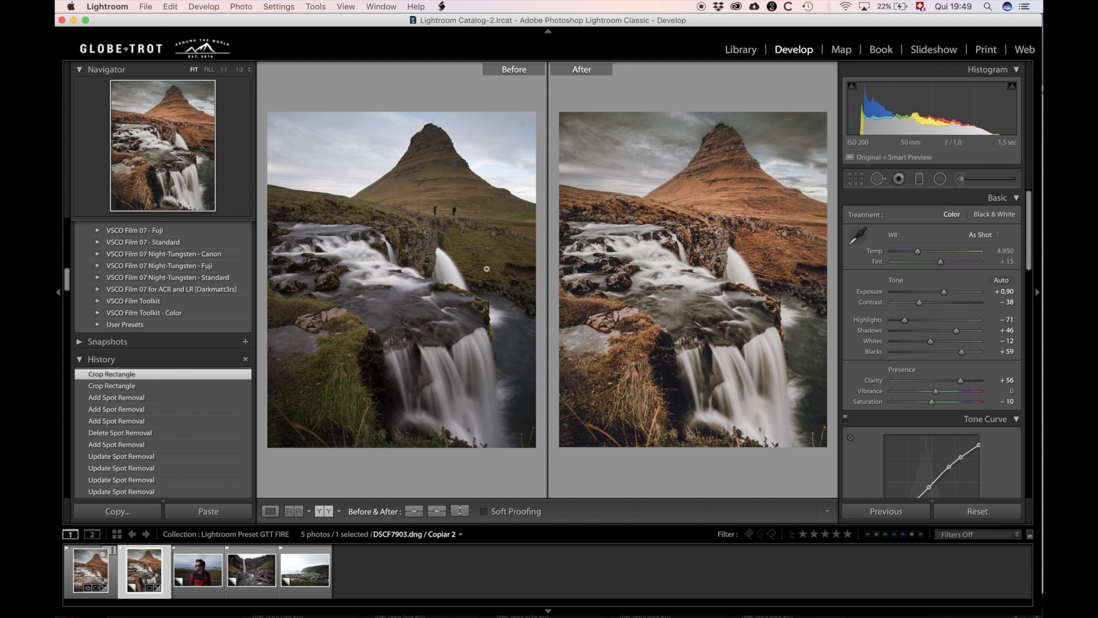